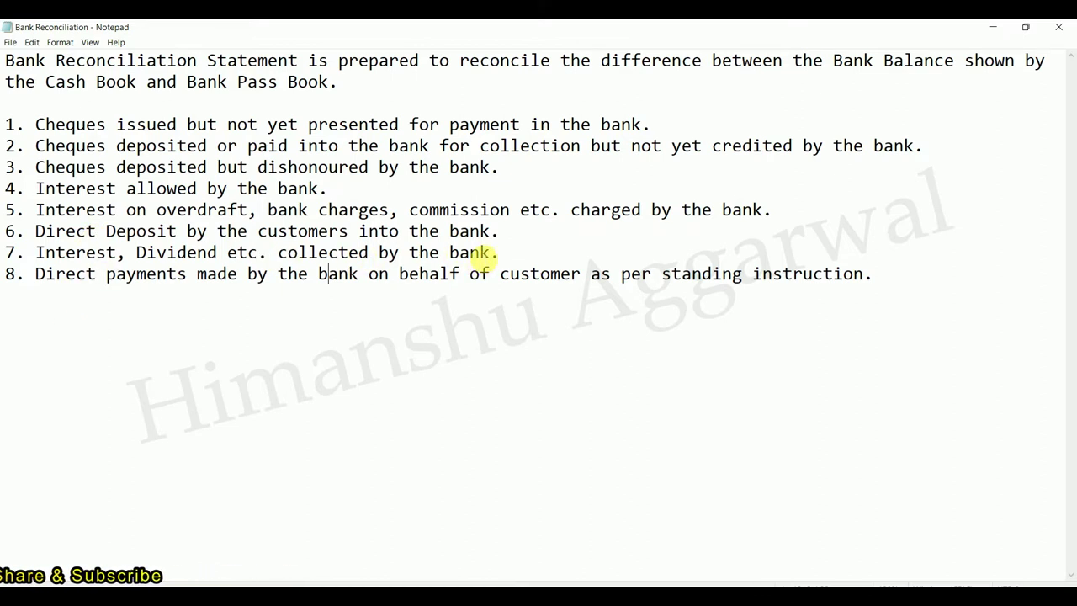
Select the cash book range A2:G13 and the bank statement range I2:N12 to review them.
{"action": "left_click", "coordinate": [510, 252]}
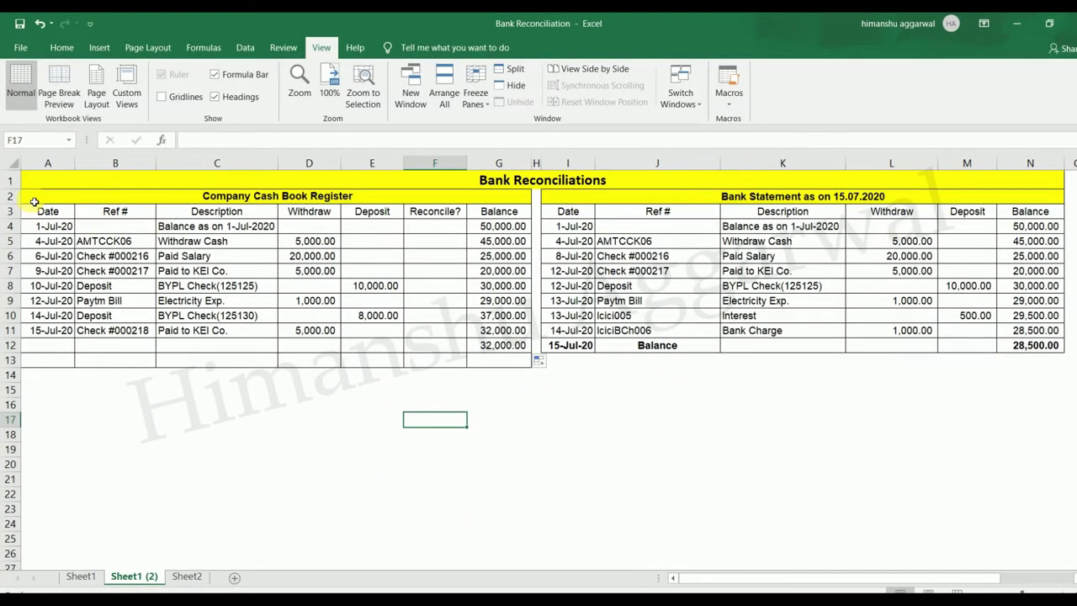
{"action": "mouse_move", "coordinate": [36, 201]}
{"action": "left_mouse_down"}
{"action": "mouse_move", "coordinate": [116, 254]}
{"action": "mouse_move", "coordinate": [505, 360]}
{"action": "left_mouse_up"}
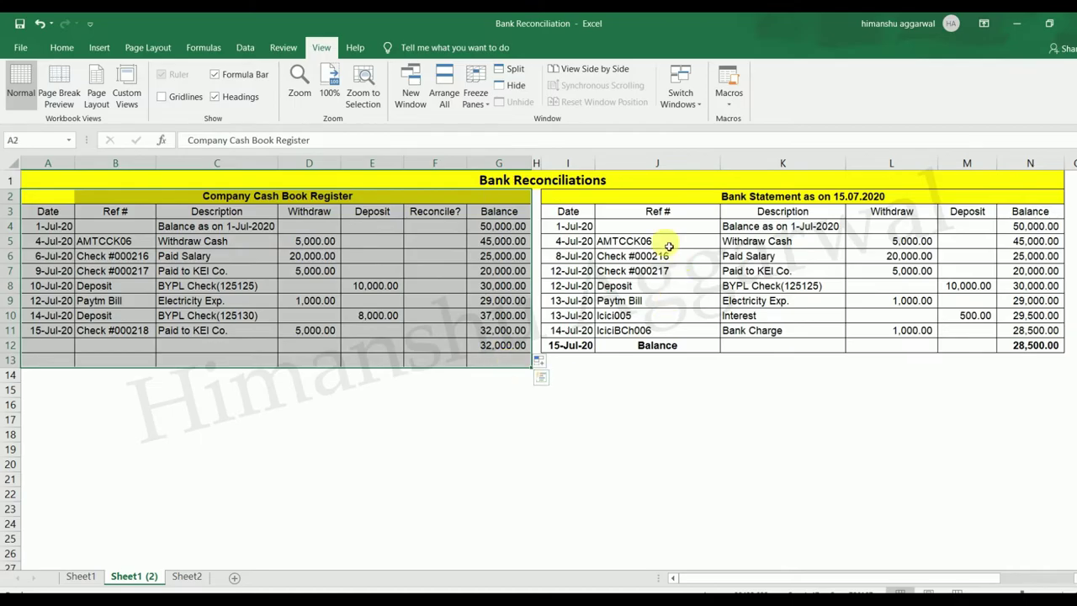
{"action": "left_click_drag", "start_coordinate": [569, 196], "coordinate": [1045, 355]}
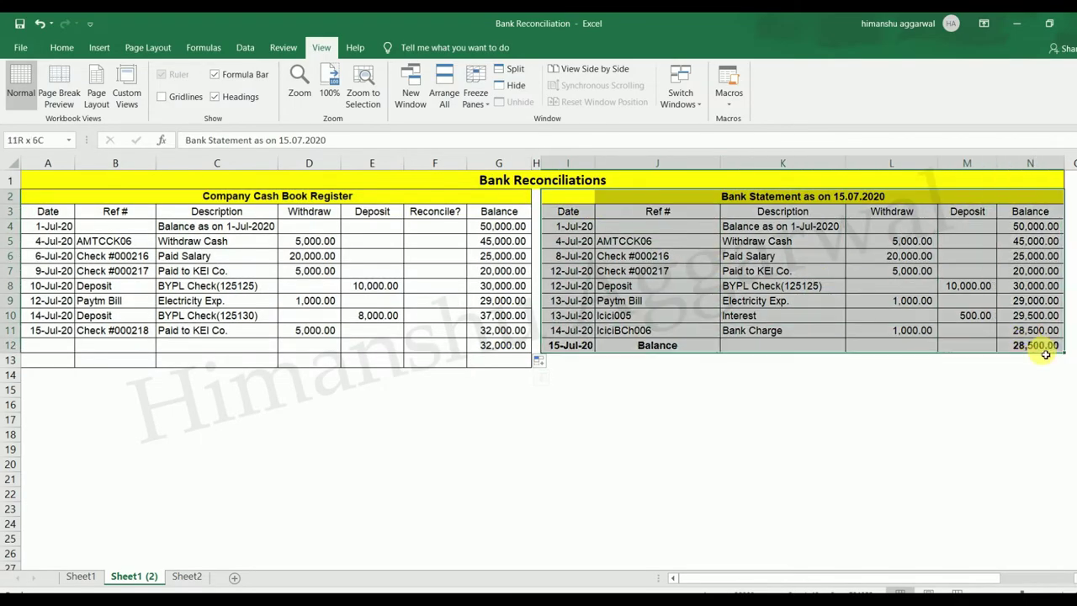
{"action": "left_click", "coordinate": [813, 448]}
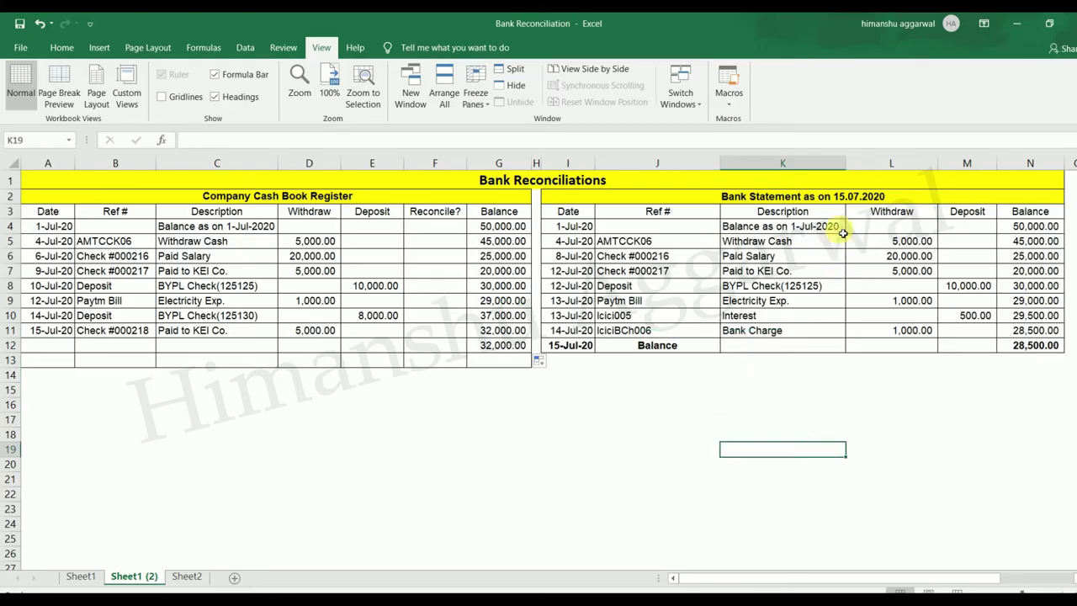
{"action": "left_click", "coordinate": [850, 196]}
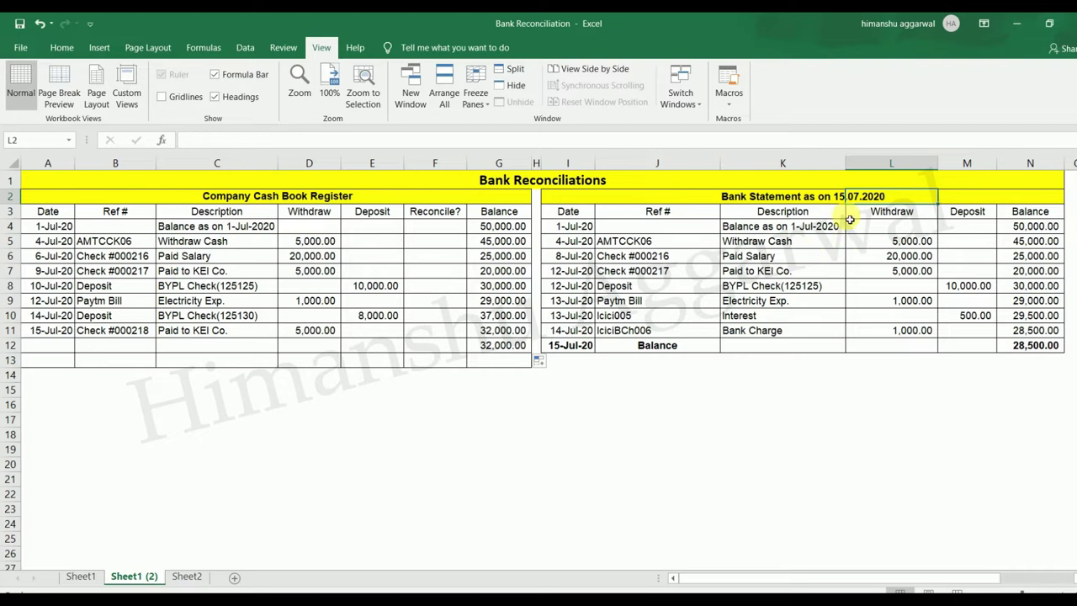
{"action": "mouse_move", "coordinate": [589, 199]}
{"action": "left_mouse_down"}
{"action": "mouse_move", "coordinate": [1016, 330]}
{"action": "mouse_move", "coordinate": [1016, 345]}
{"action": "left_mouse_up"}
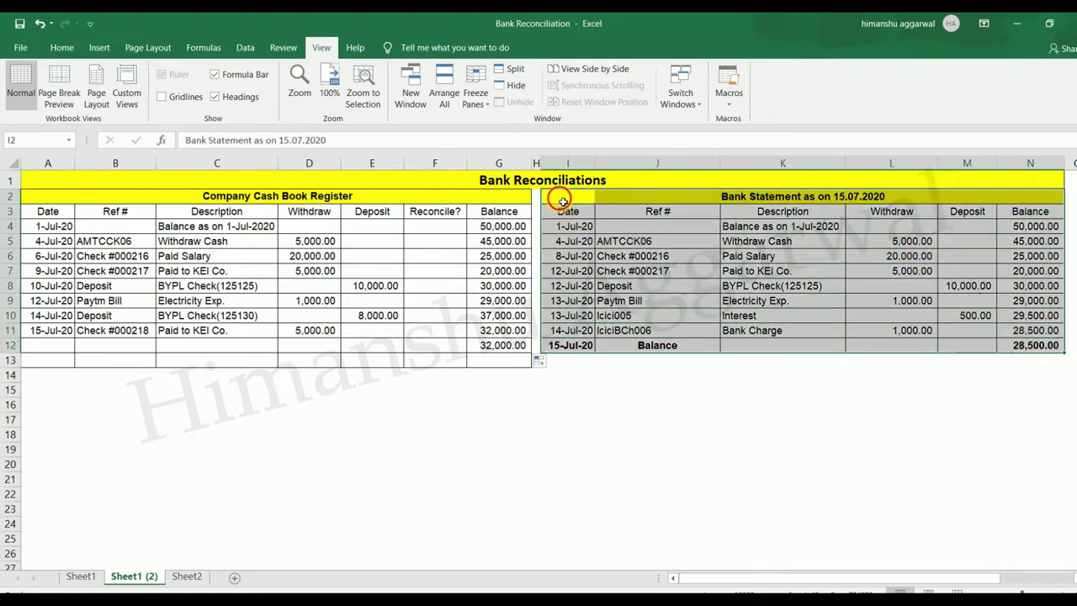
{"action": "left_click_drag", "start_coordinate": [562, 200], "coordinate": [1029, 346]}
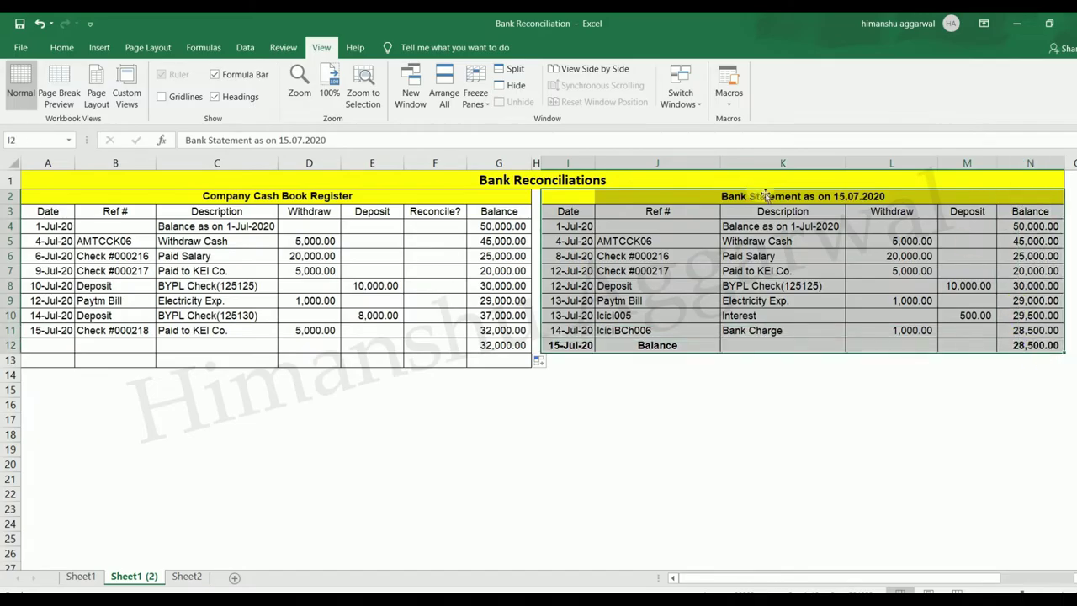
{"action": "left_click", "coordinate": [711, 508]}
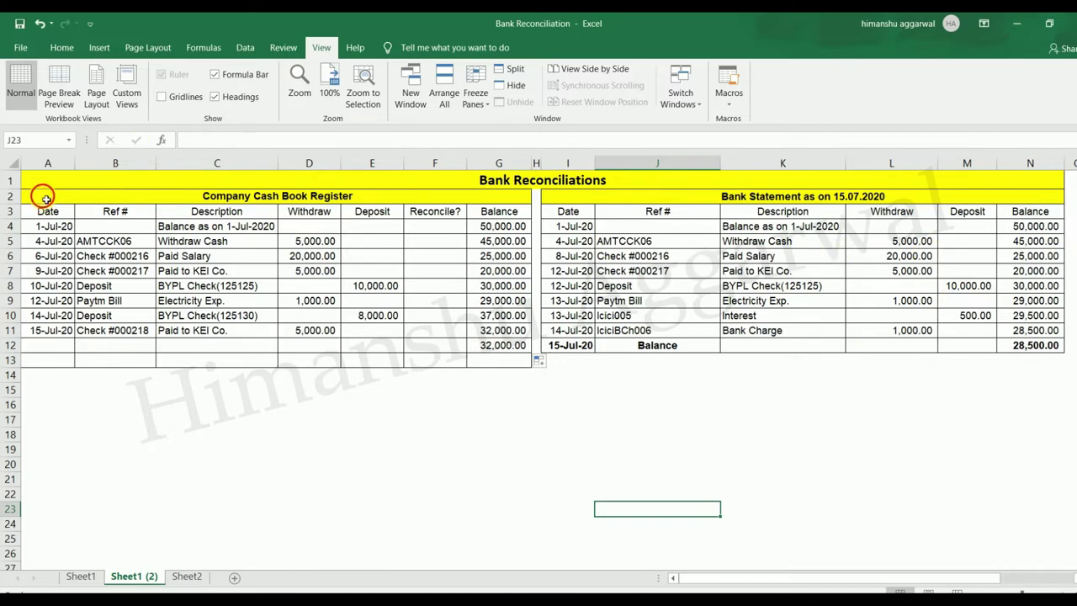
Reselect the cash book register A2:G13 to review its entries and 32,000.00 balance.
{"action": "left_click_drag", "start_coordinate": [45, 199], "coordinate": [522, 360]}
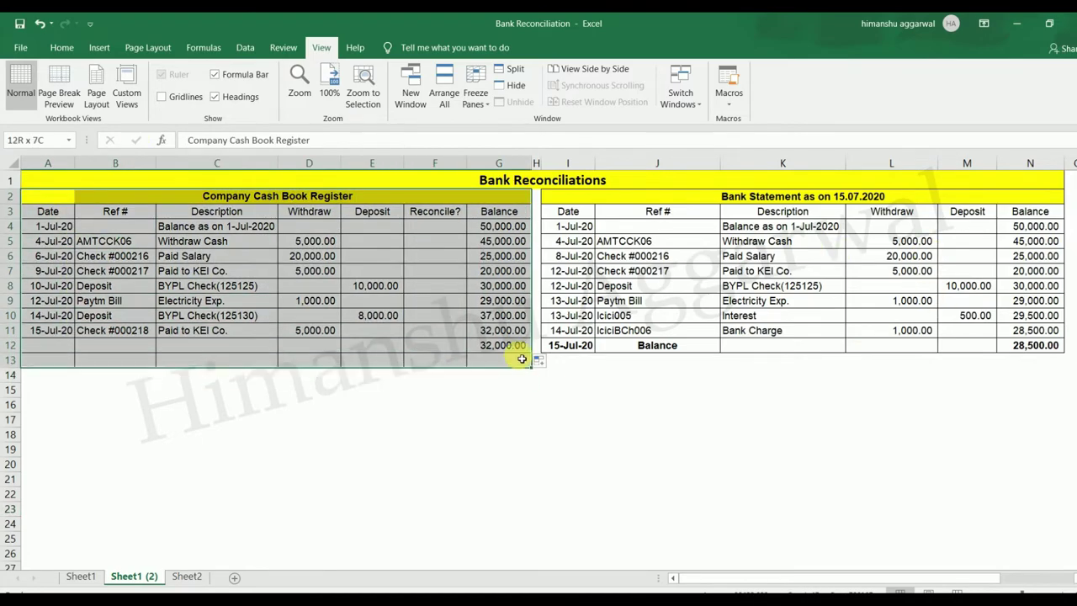
{"action": "left_click", "coordinate": [130, 421]}
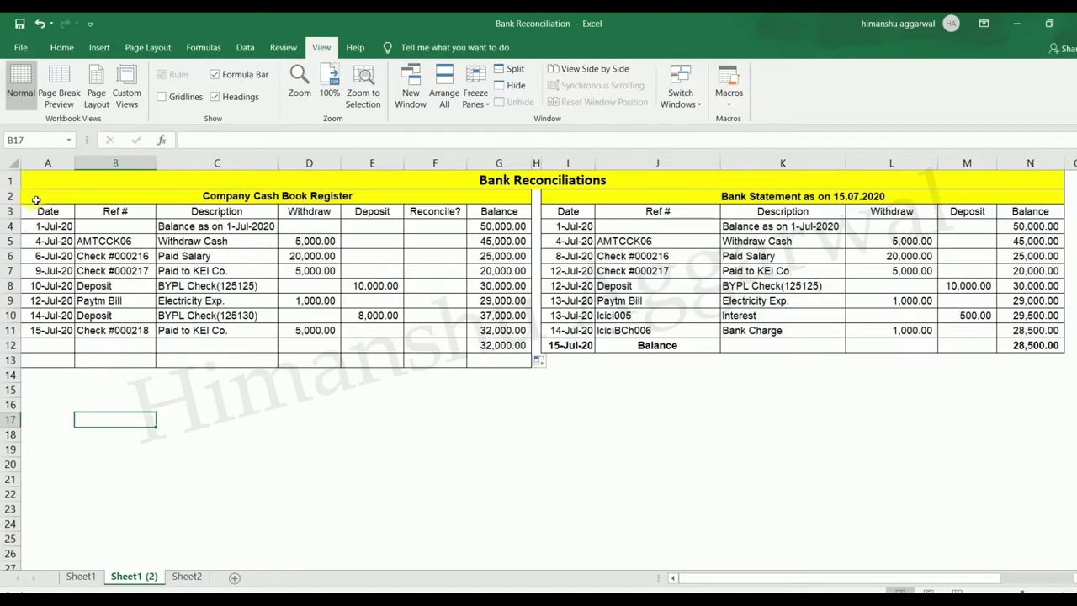
{"action": "left_click_drag", "start_coordinate": [36, 200], "coordinate": [503, 360]}
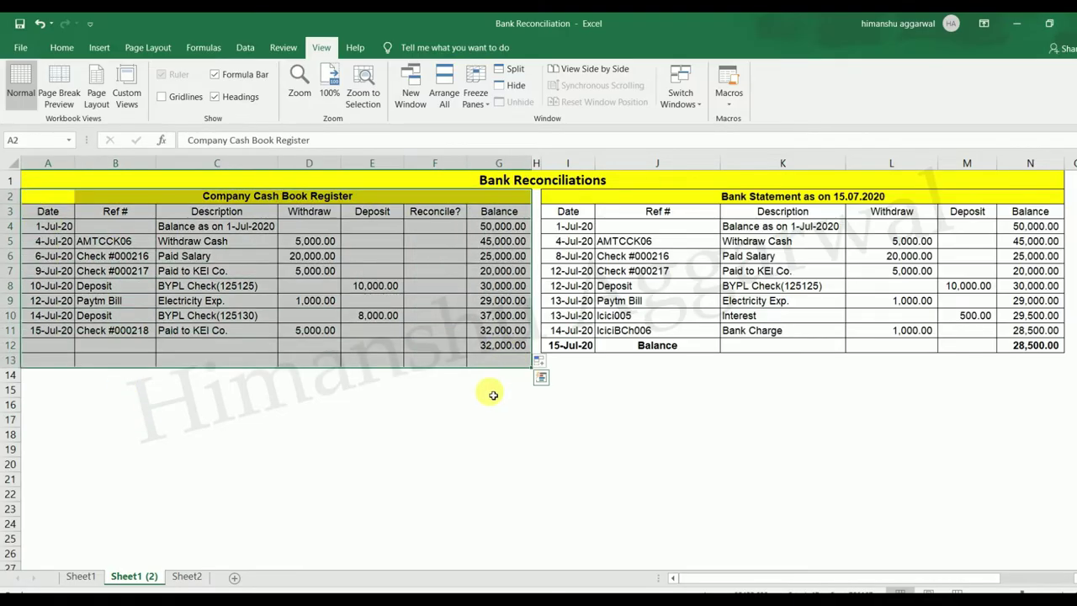
{"action": "left_click", "coordinate": [493, 396]}
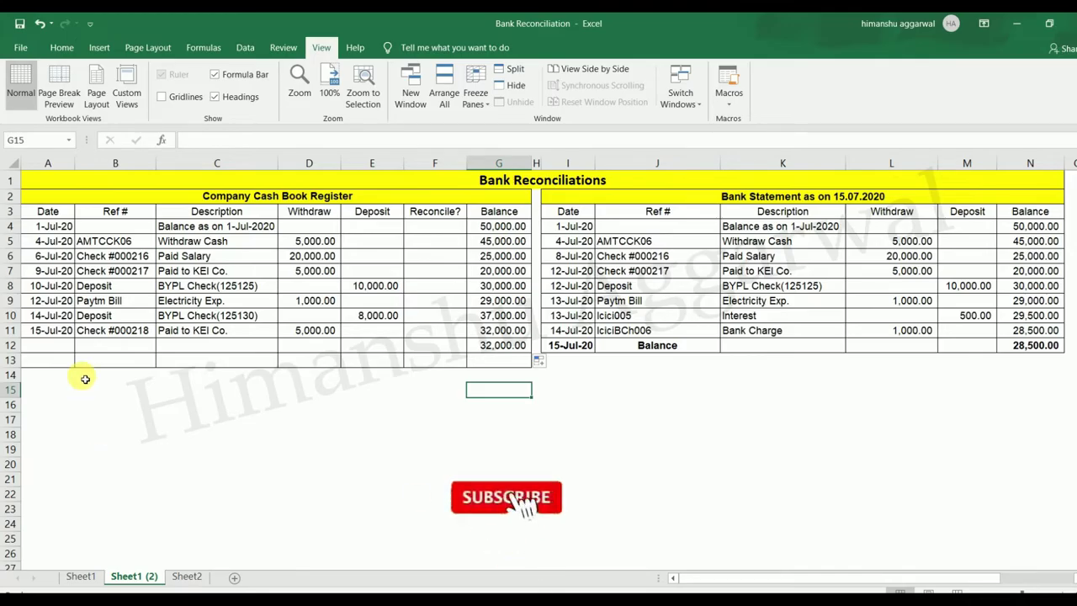
{"action": "left_click", "coordinate": [367, 435]}
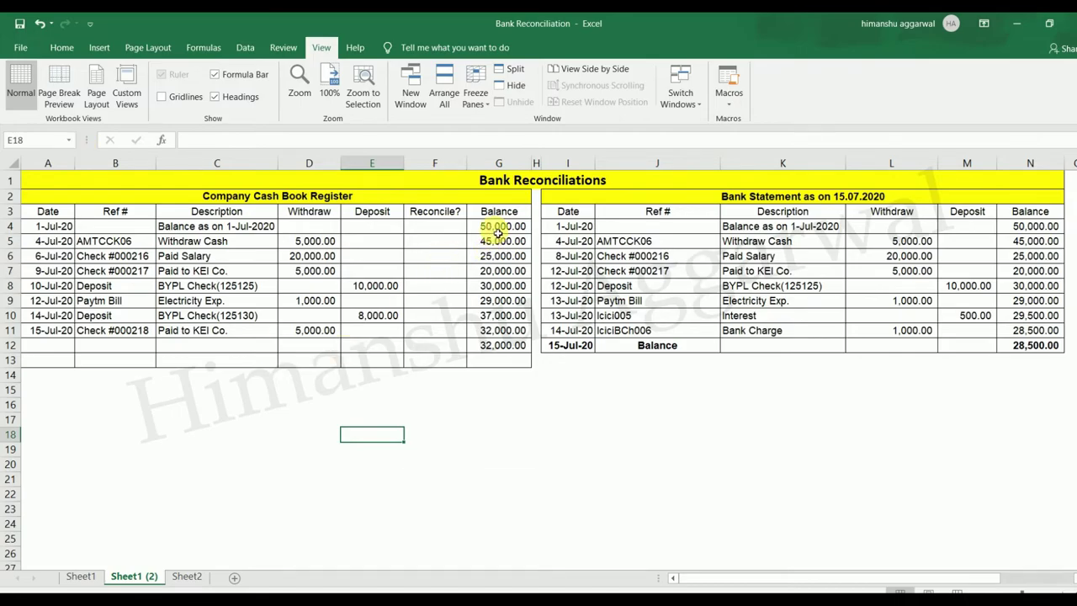
Enter the running balance formula =G4+E5-D5 in G5 and fill it down to G11.
{"action": "left_click", "coordinate": [199, 228]}
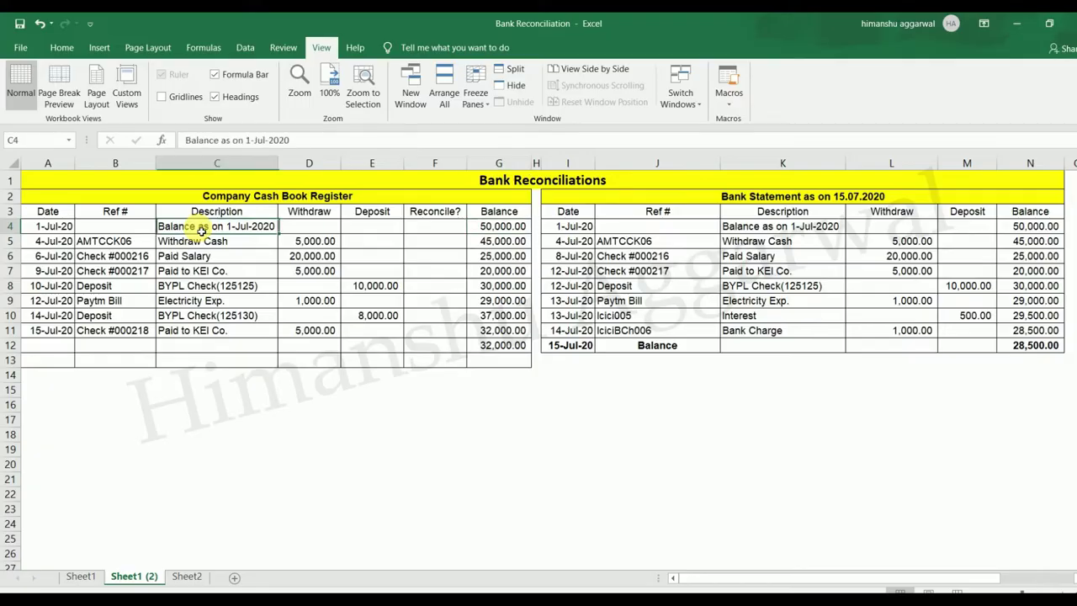
{"action": "left_click", "coordinate": [505, 229]}
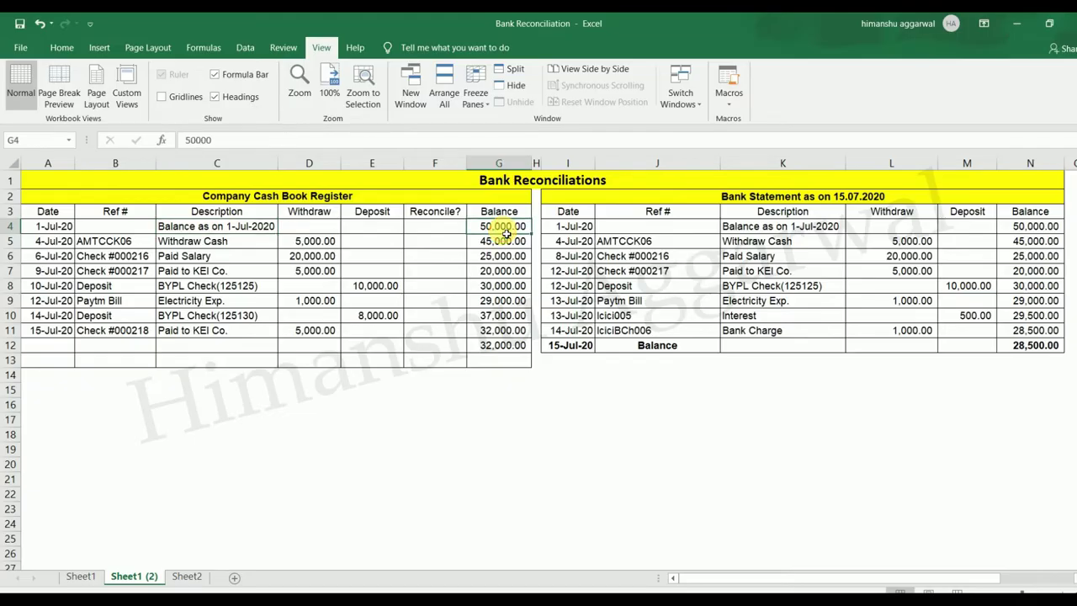
{"action": "left_click", "coordinate": [510, 245]}
{"action": "type", "text": "="}
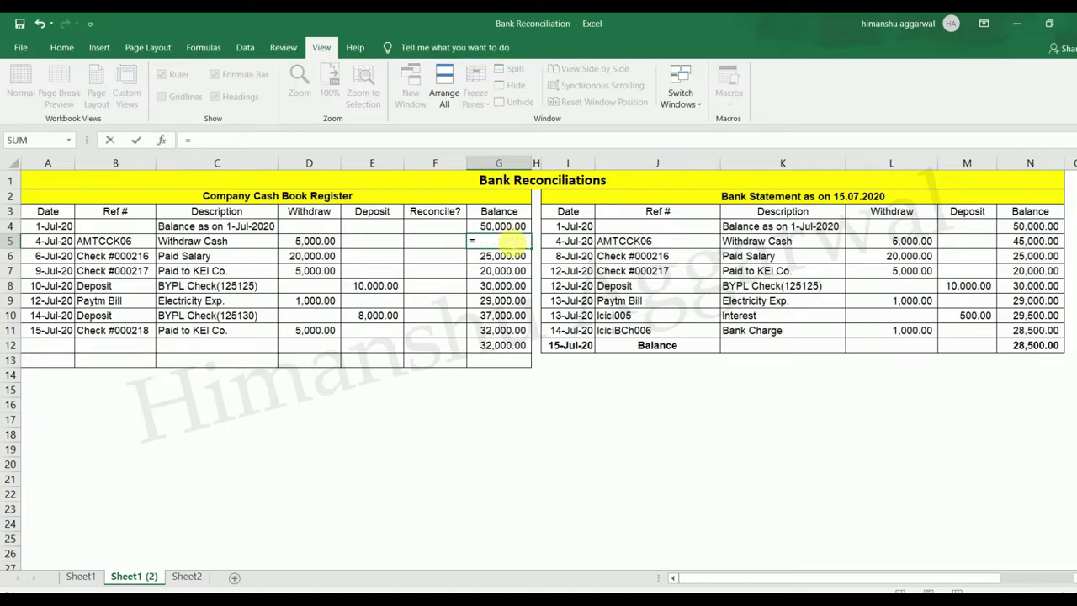
{"action": "key", "text": "Up"}
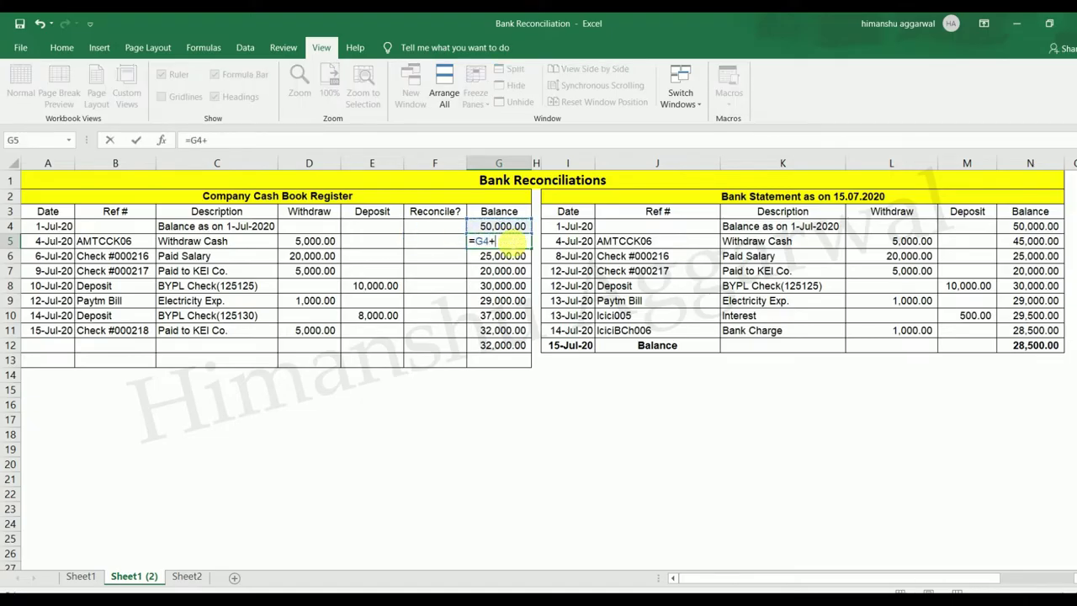
{"action": "key", "text": "Left"}
{"action": "key", "text": "Left"}
{"action": "key", "text": "Left"}
{"action": "key", "text": "Left"}
{"action": "key", "text": "Left"}
{"action": "key", "text": "ctrl+Return"}
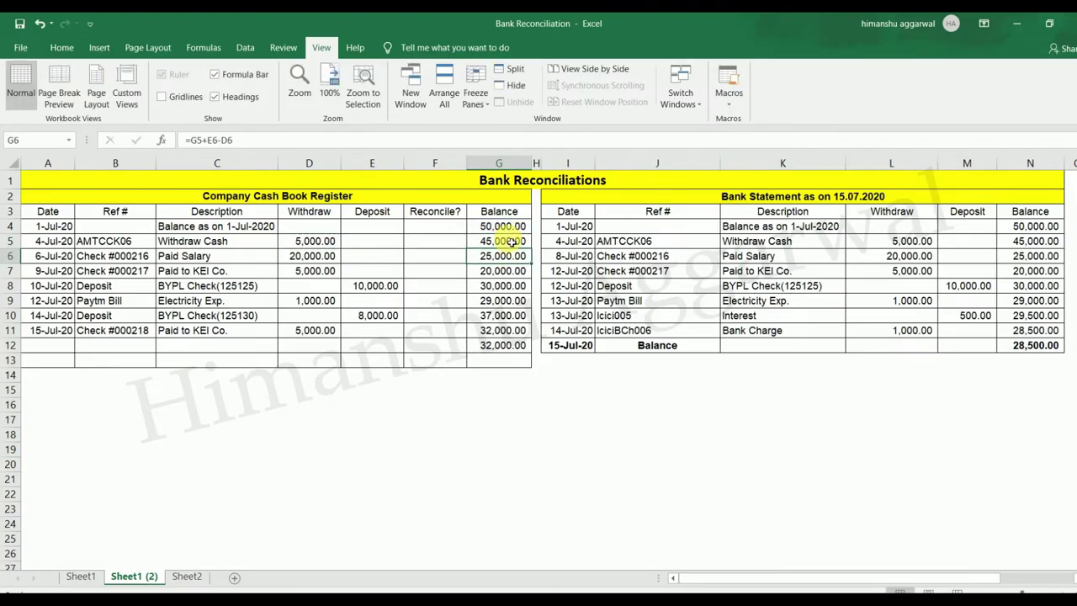
{"action": "double_click", "coordinate": [535, 251]}
{"action": "left_click", "coordinate": [476, 418]}
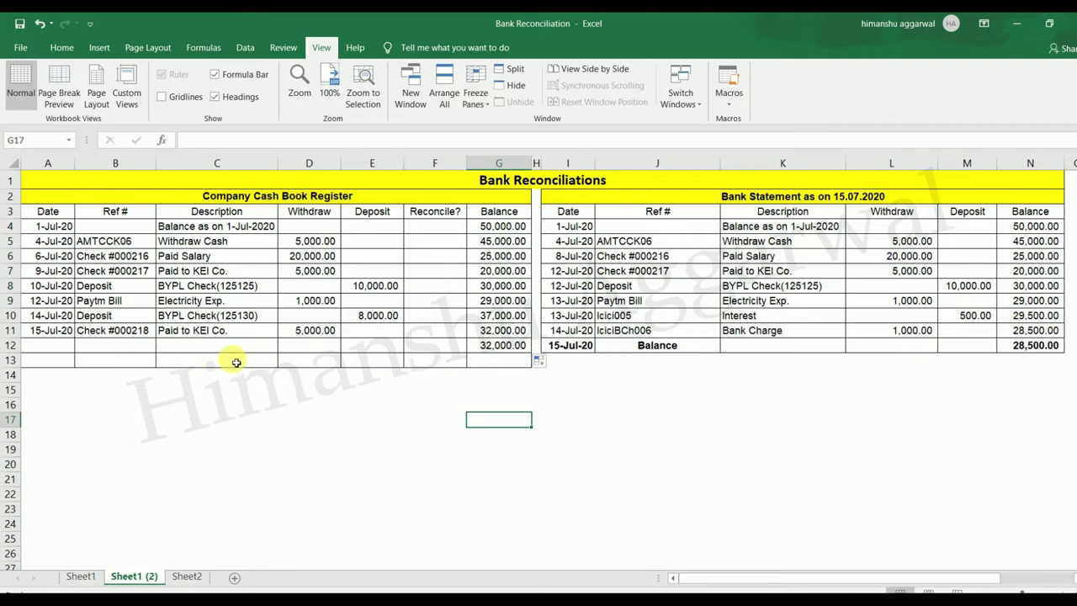
Check the closing balance formulas in G11, G12 and the bank statement's balance and withdrawal cells.
{"action": "left_click", "coordinate": [501, 349]}
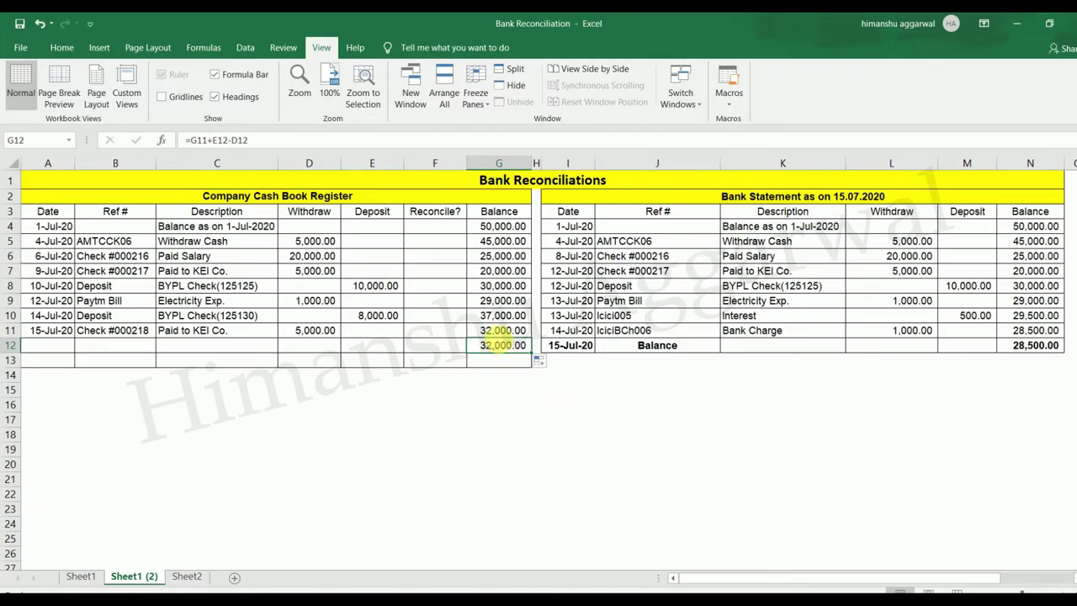
{"action": "left_click", "coordinate": [501, 333]}
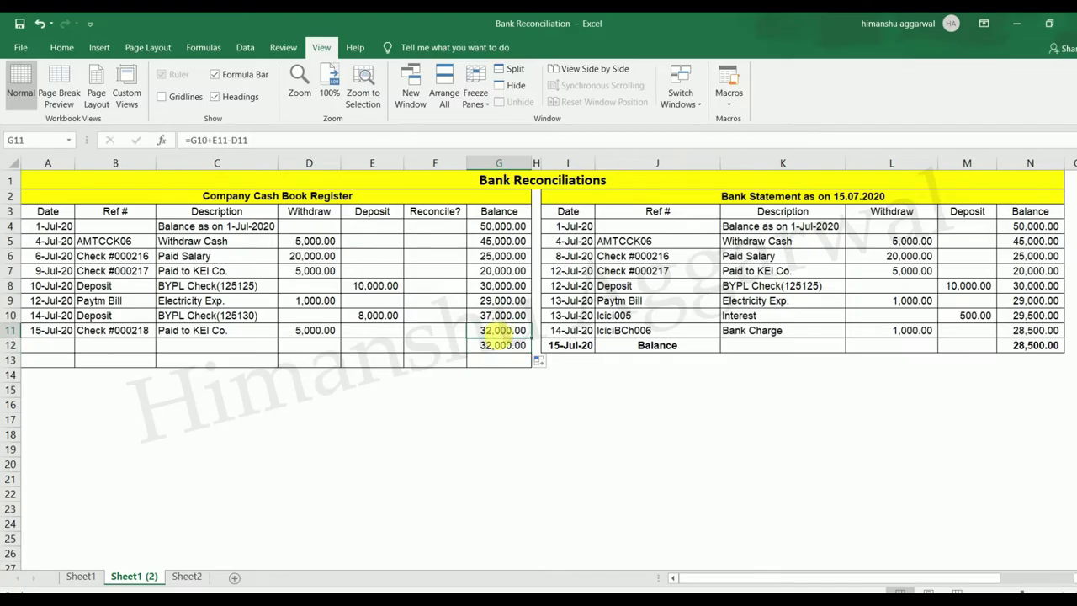
{"action": "left_click", "coordinate": [1035, 347]}
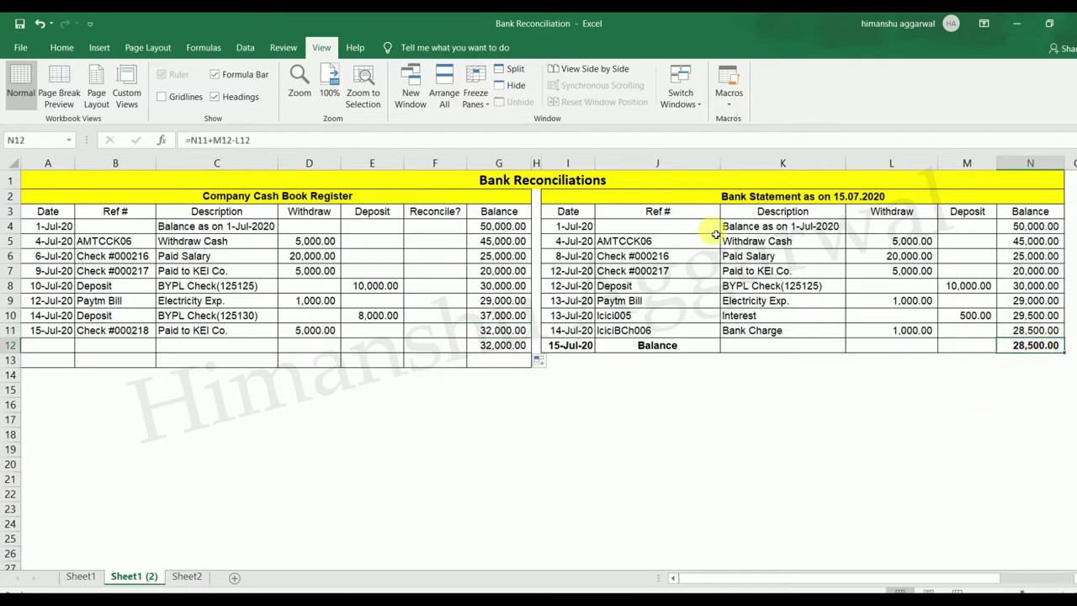
{"action": "left_click", "coordinate": [351, 295]}
{"action": "left_click", "coordinate": [866, 267]}
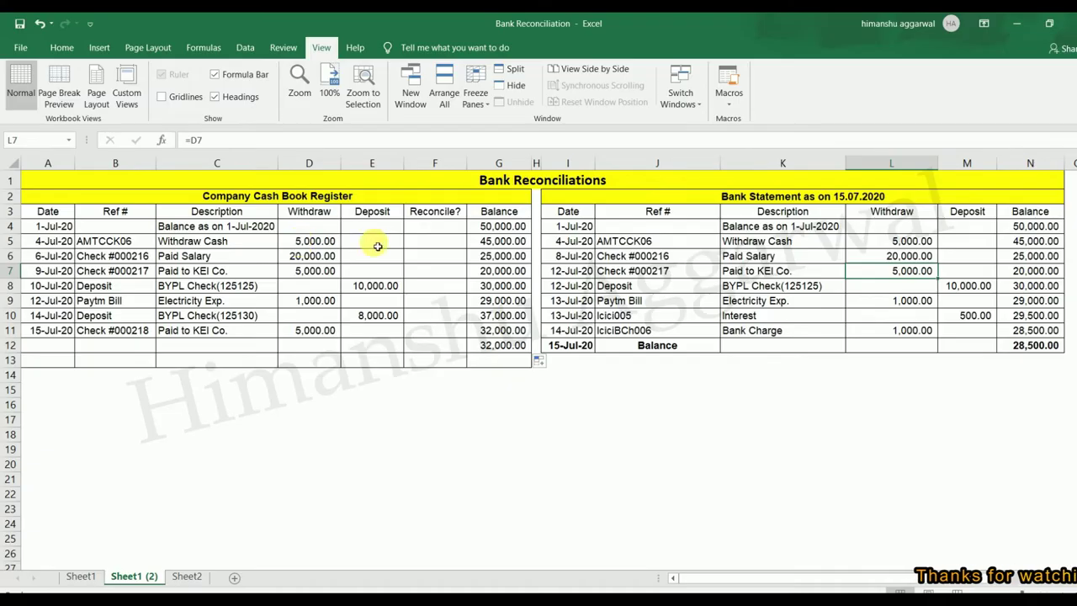
Compare the bank's Withdraw Cash entry and enter 4-Jul-20 in the Reconcile? cell F5.
{"action": "left_click", "coordinate": [570, 244]}
{"action": "left_click", "coordinate": [760, 242]}
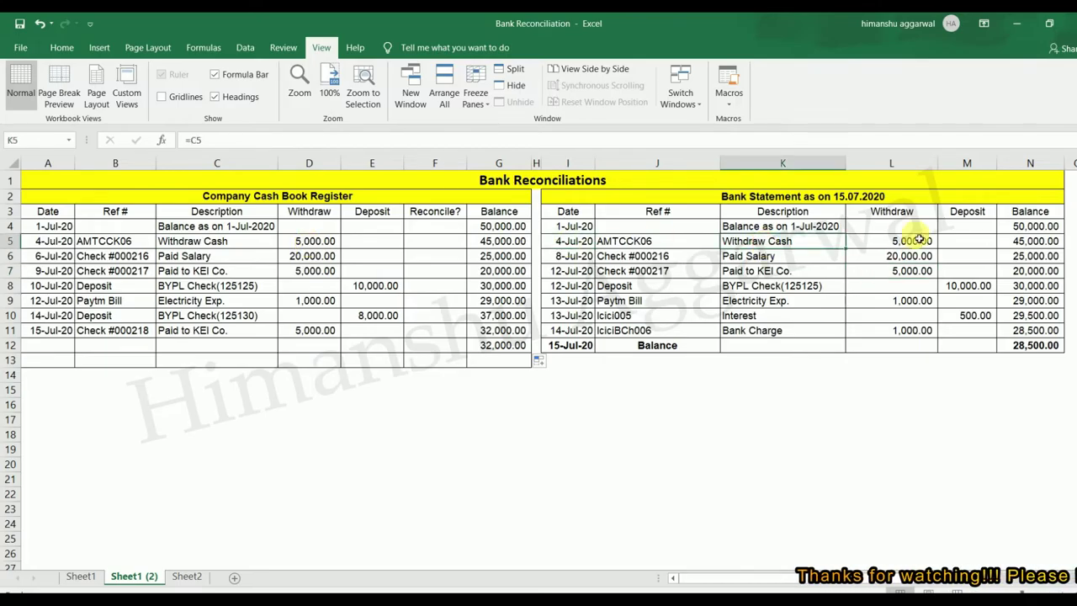
{"action": "left_click", "coordinate": [924, 242]}
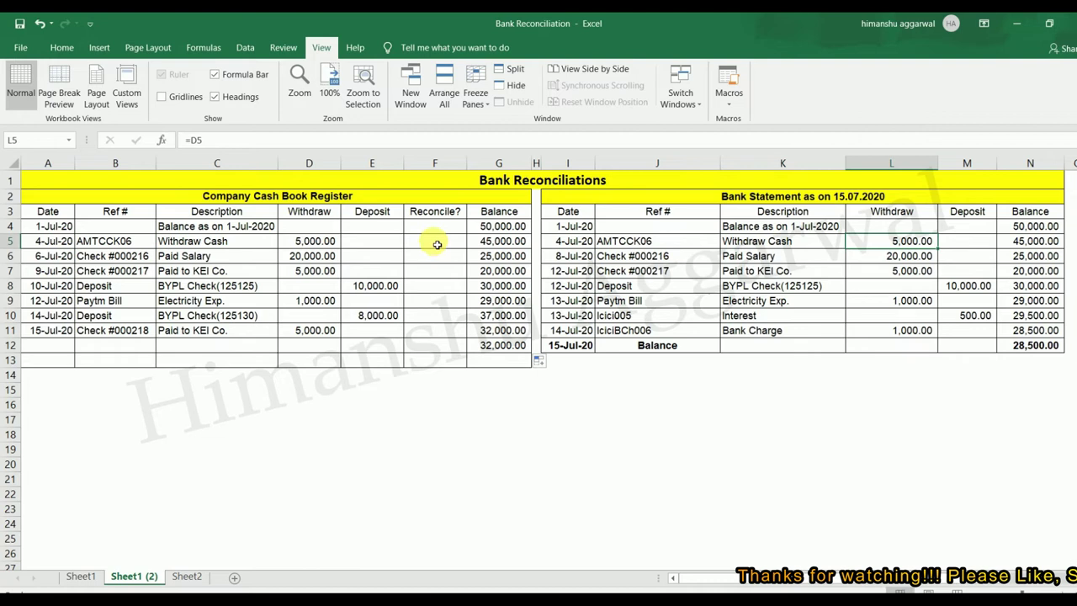
{"action": "left_click", "coordinate": [439, 242]}
{"action": "type", "text": "7/4"}
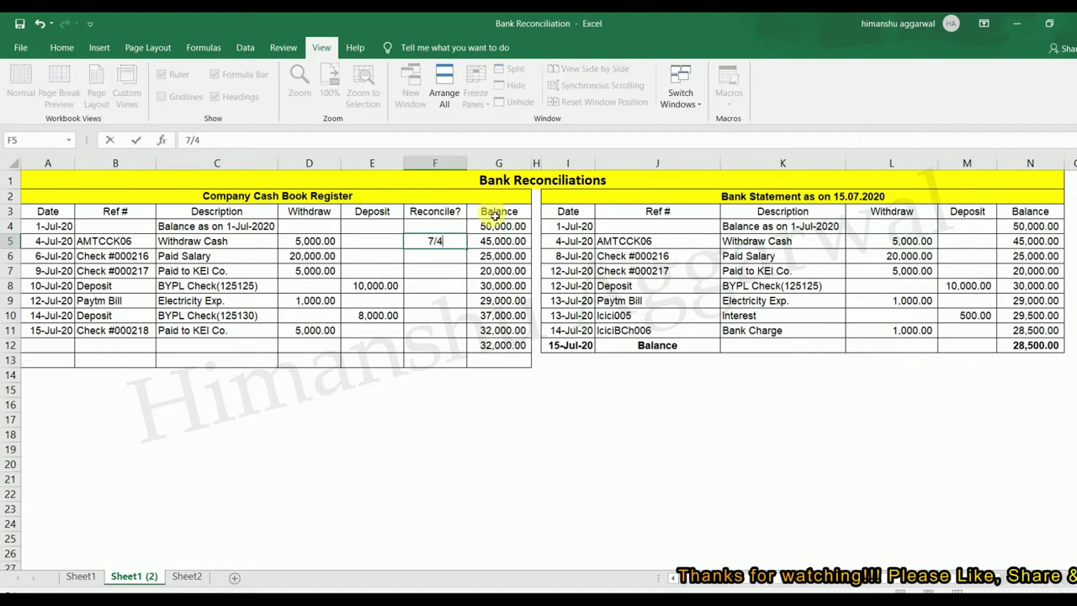
{"action": "key", "text": "Return"}
Select the Withdraw Cash row A5:G5 and open Fill Color, closing it without choosing a colour.
{"action": "left_click", "coordinate": [431, 242]}
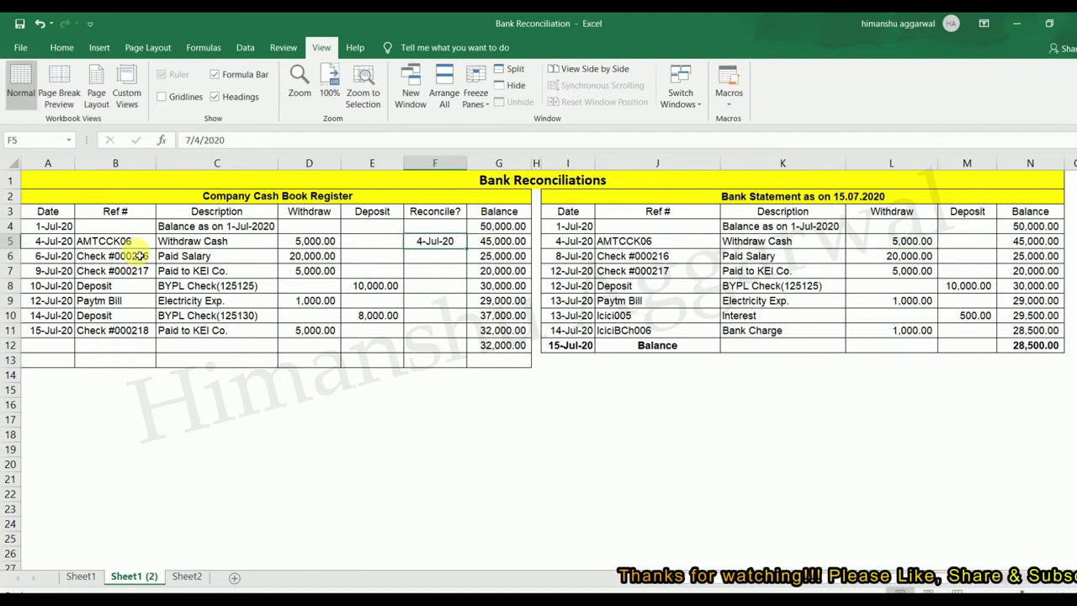
{"action": "left_click_drag", "start_coordinate": [41, 242], "coordinate": [517, 241]}
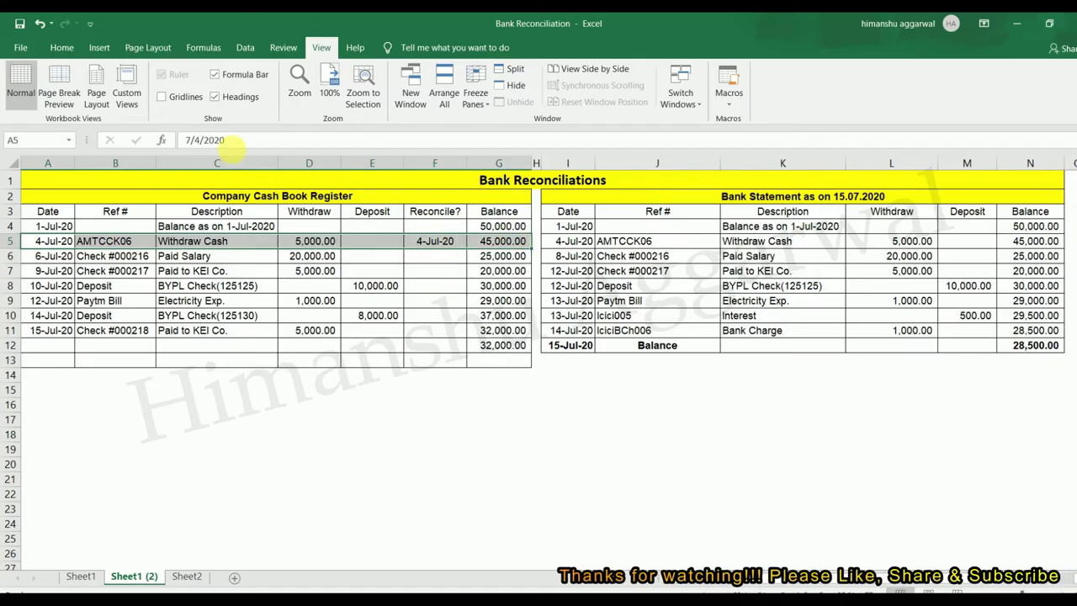
{"action": "left_click", "coordinate": [62, 47]}
{"action": "left_click", "coordinate": [237, 97]}
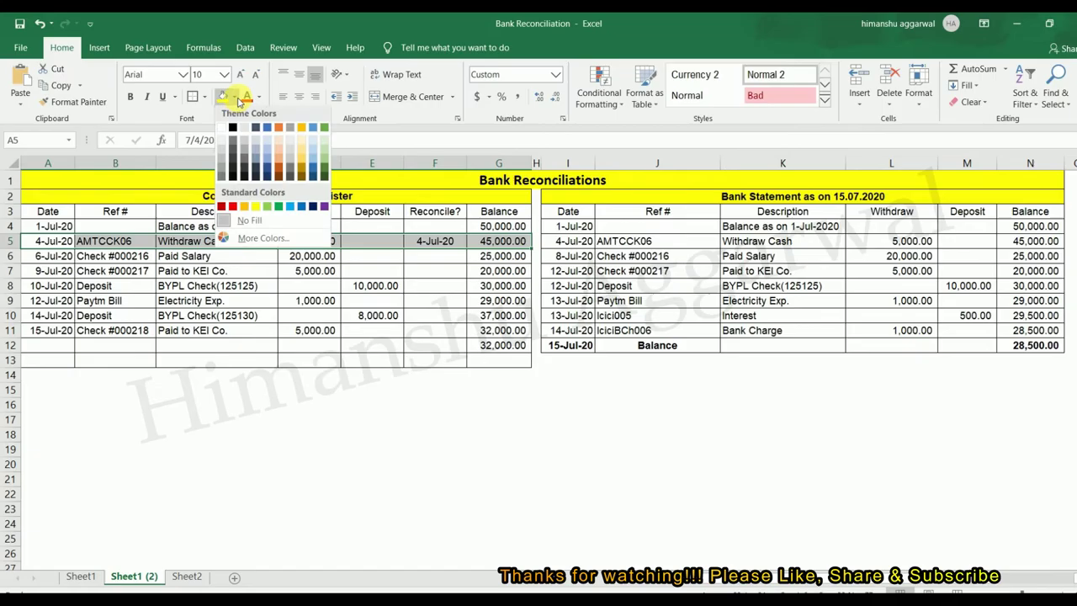
{"action": "left_click", "coordinate": [423, 400]}
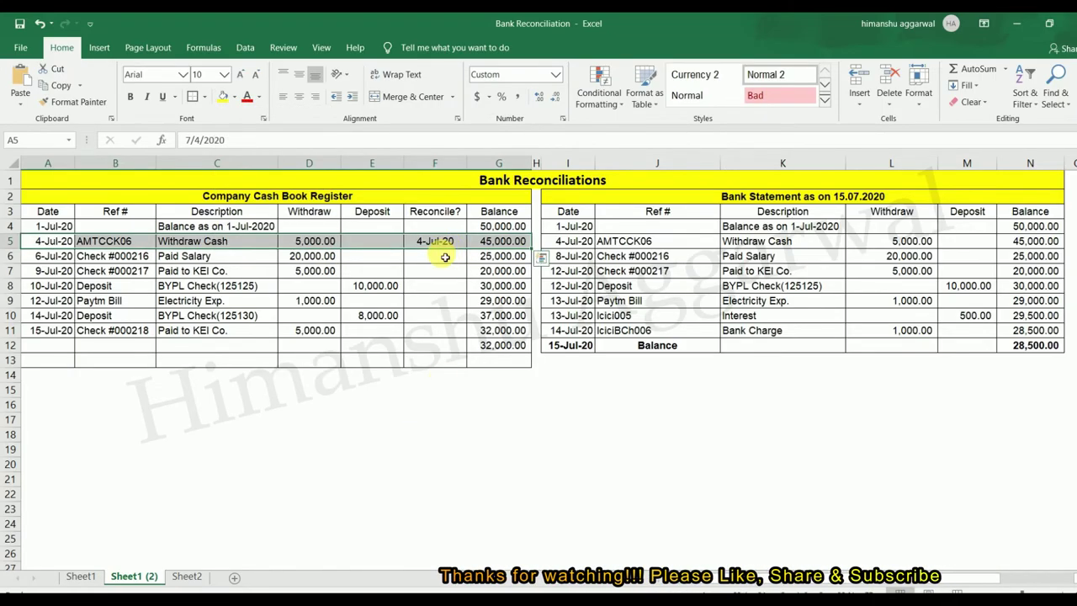
{"action": "left_click", "coordinate": [445, 256]}
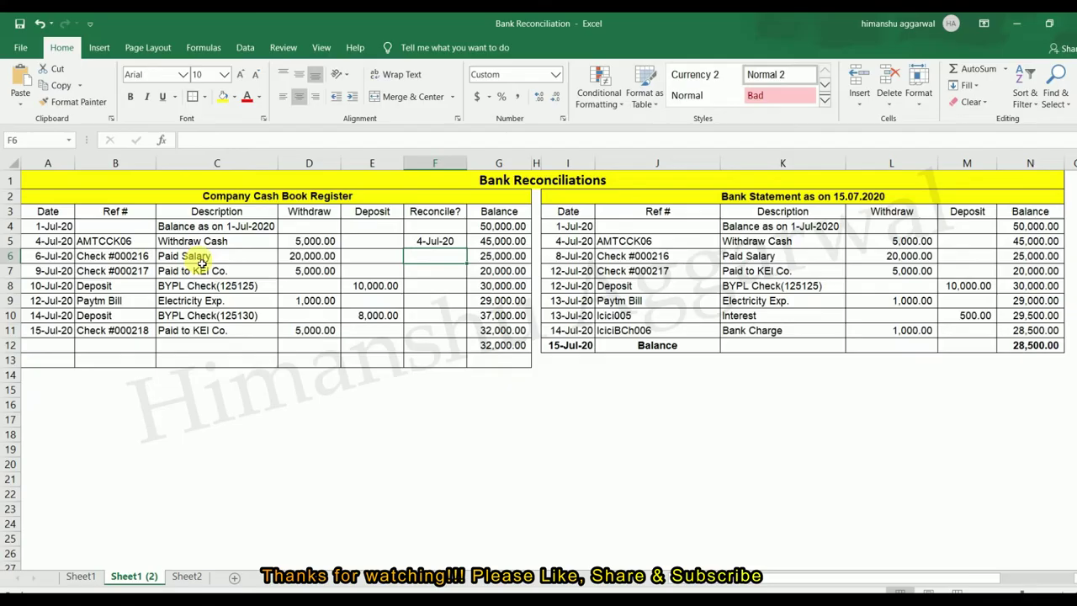
Match Paid Salary's 20,000.00 against the bank cheque and enter =I6 in F6 for 8-Jul-20.
{"action": "left_click", "coordinate": [314, 258]}
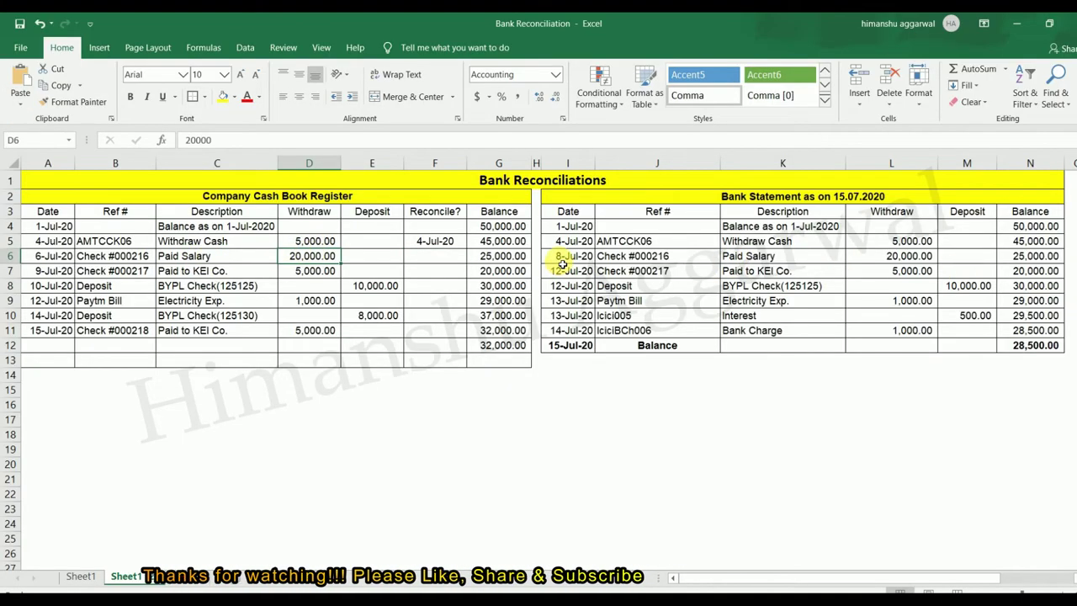
{"action": "left_click", "coordinate": [630, 258]}
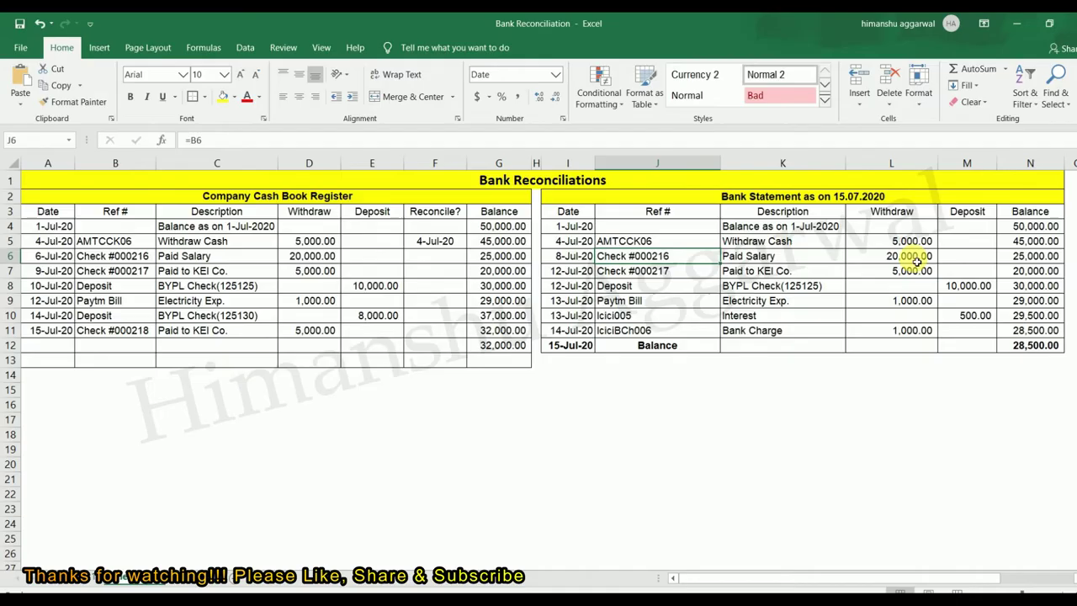
{"action": "left_click", "coordinate": [916, 262]}
{"action": "left_click", "coordinate": [432, 260]}
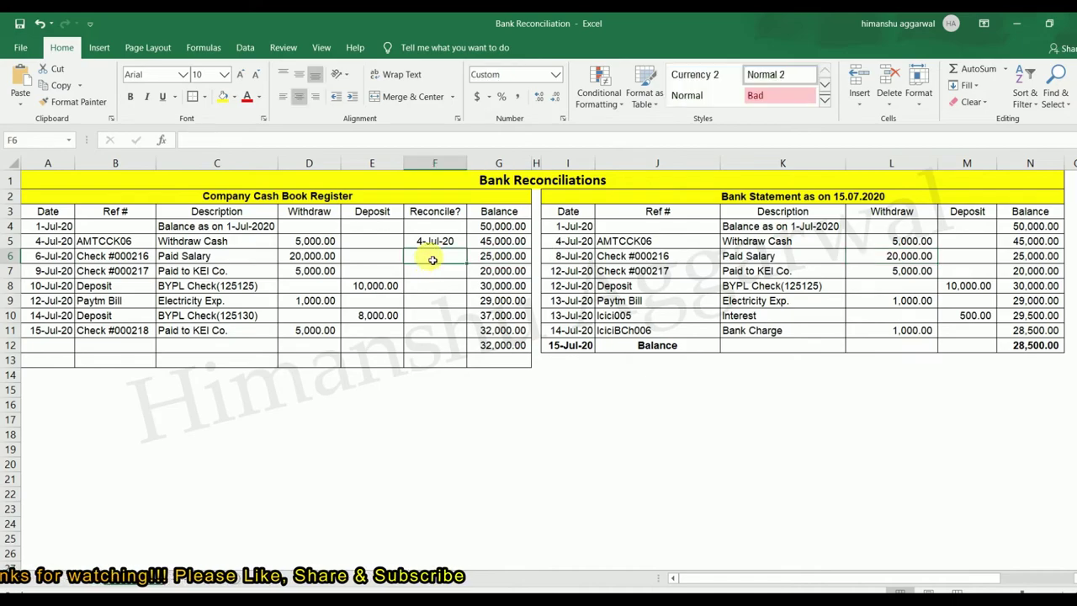
{"action": "type", "text": "=I6"}
{"action": "key", "text": "Return"}
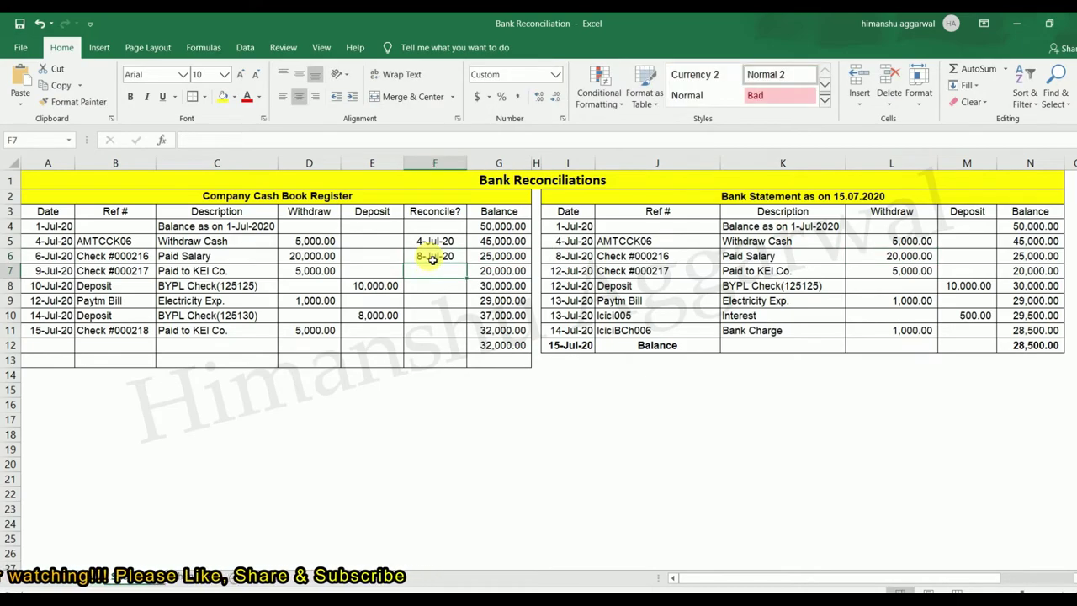
{"action": "left_click", "coordinate": [432, 260]}
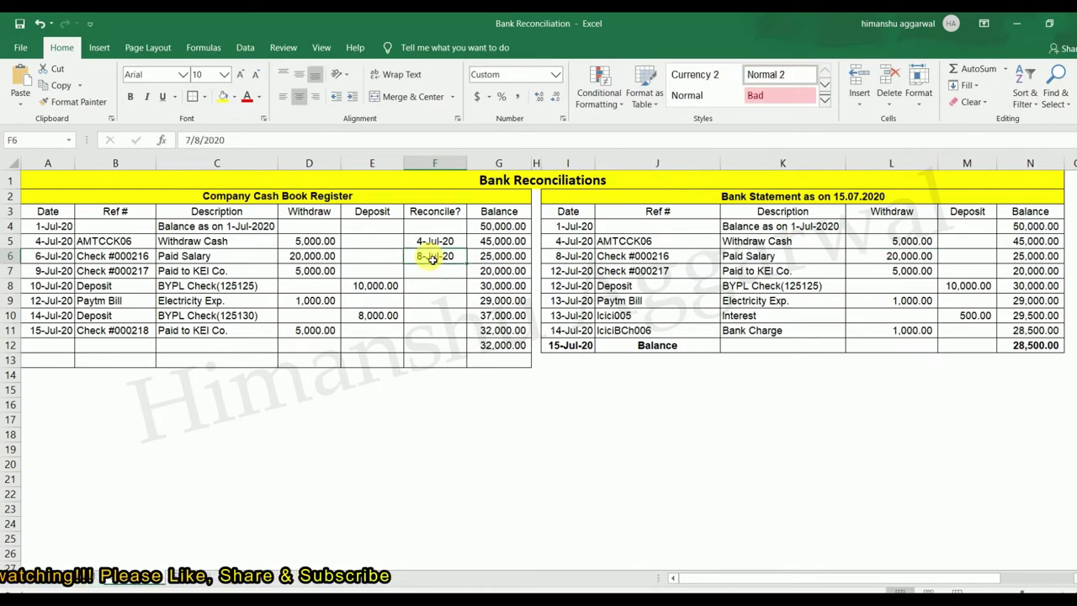
{"action": "left_click", "coordinate": [116, 274]}
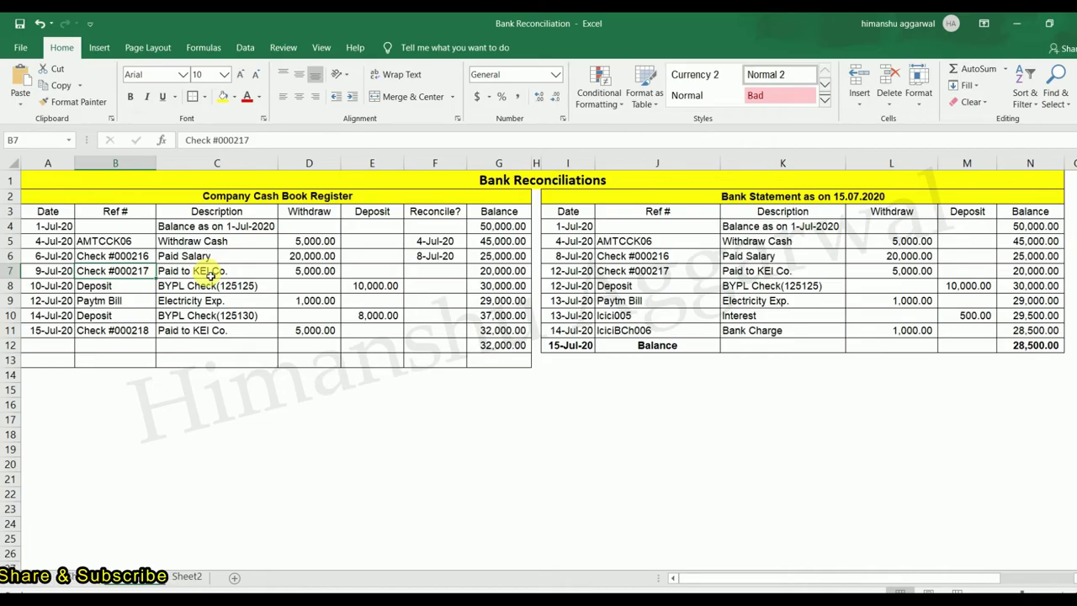
Match the 5,000.00 KEI Co. payment with the bank statement and date F7 12-Jul-20.
{"action": "left_click", "coordinate": [210, 274]}
{"action": "left_click", "coordinate": [299, 275]}
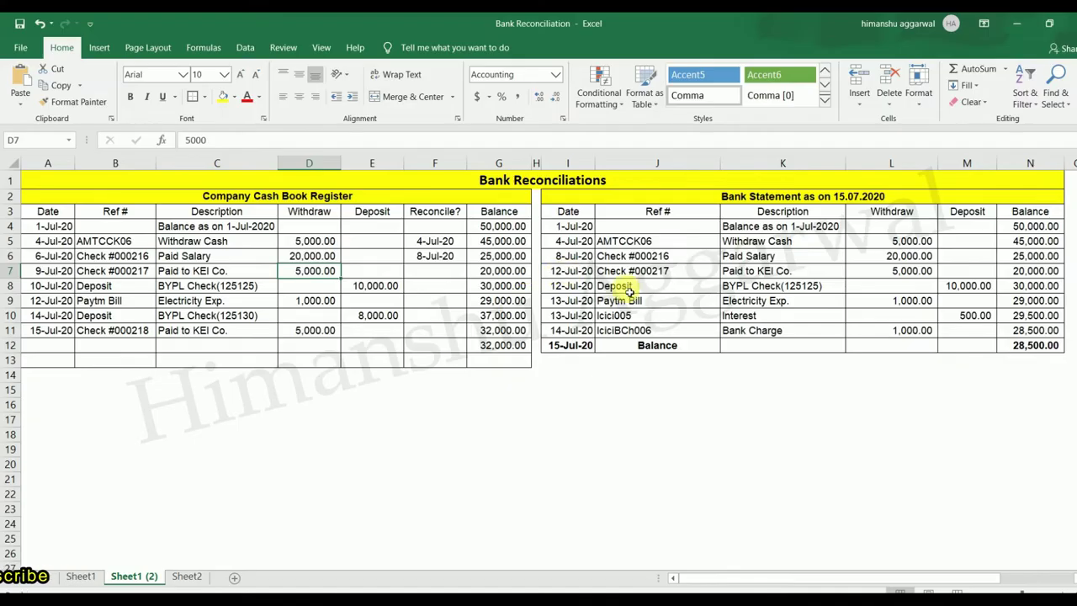
{"action": "left_click", "coordinate": [577, 273]}
{"action": "left_click", "coordinate": [629, 273]}
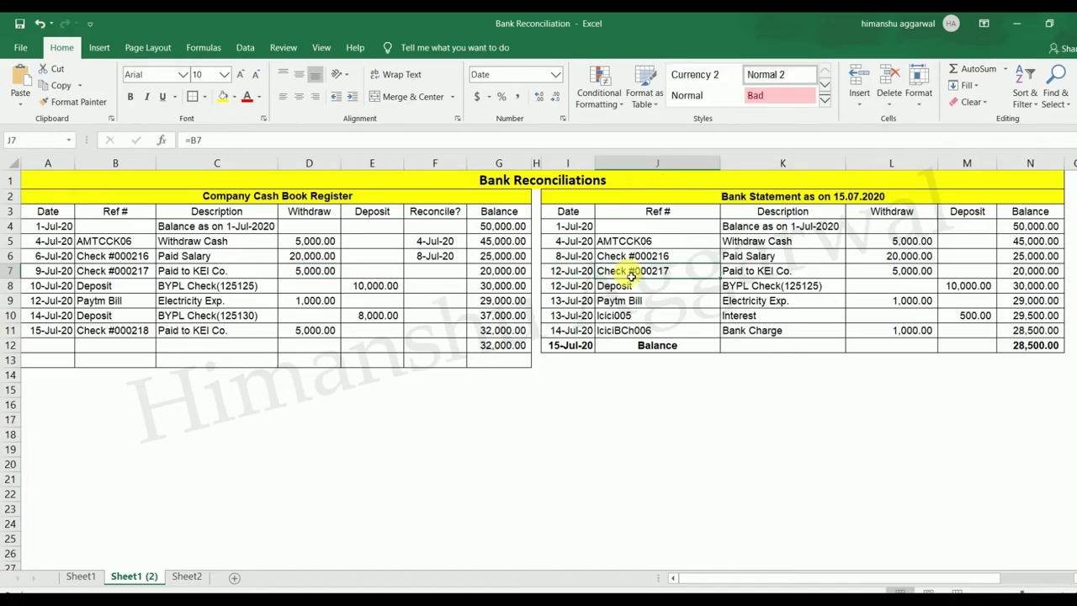
{"action": "left_click", "coordinate": [791, 271]}
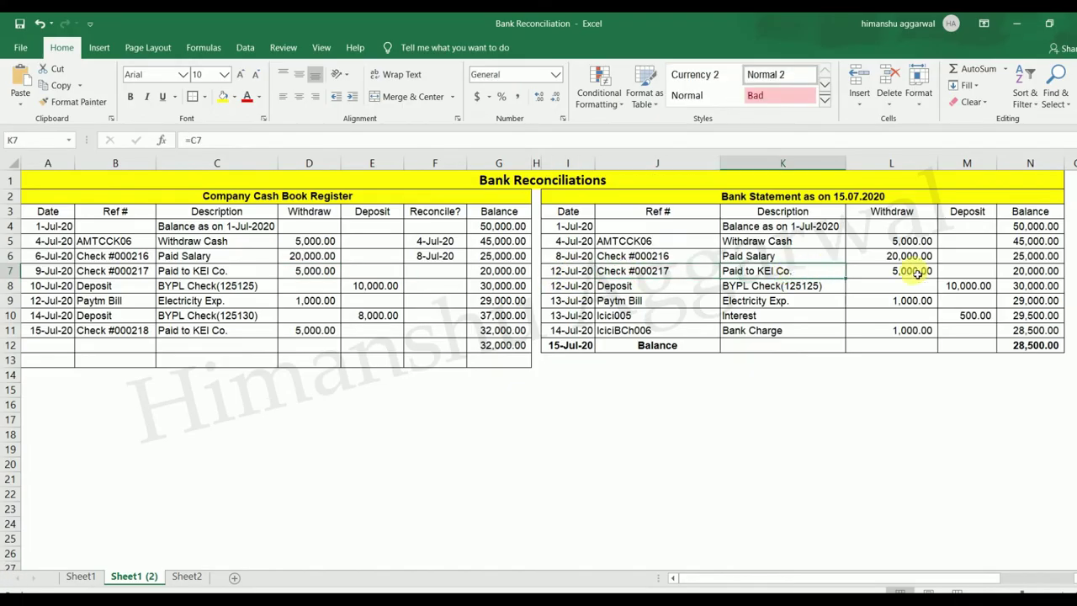
{"action": "left_click", "coordinate": [917, 272]}
{"action": "left_click", "coordinate": [440, 275]}
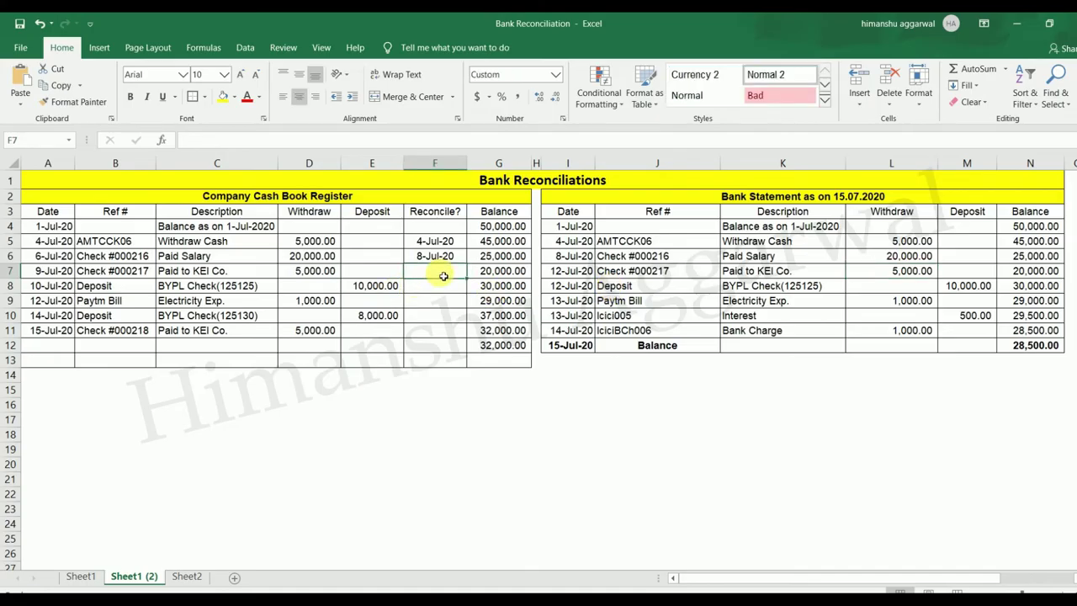
{"action": "type", "text": "7/"}
{"action": "key", "text": "Return"}
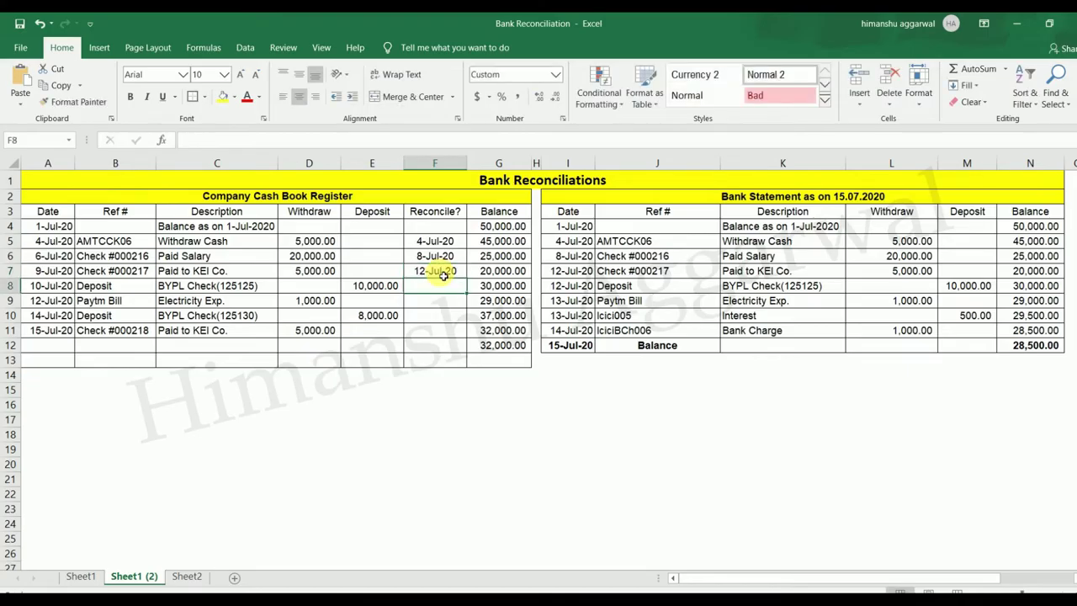
Verify the 10,000.00 BYPL deposit against the bank's 12-Jul-20 clearing date for F8.
{"action": "left_click", "coordinate": [50, 287]}
{"action": "left_click", "coordinate": [110, 290]}
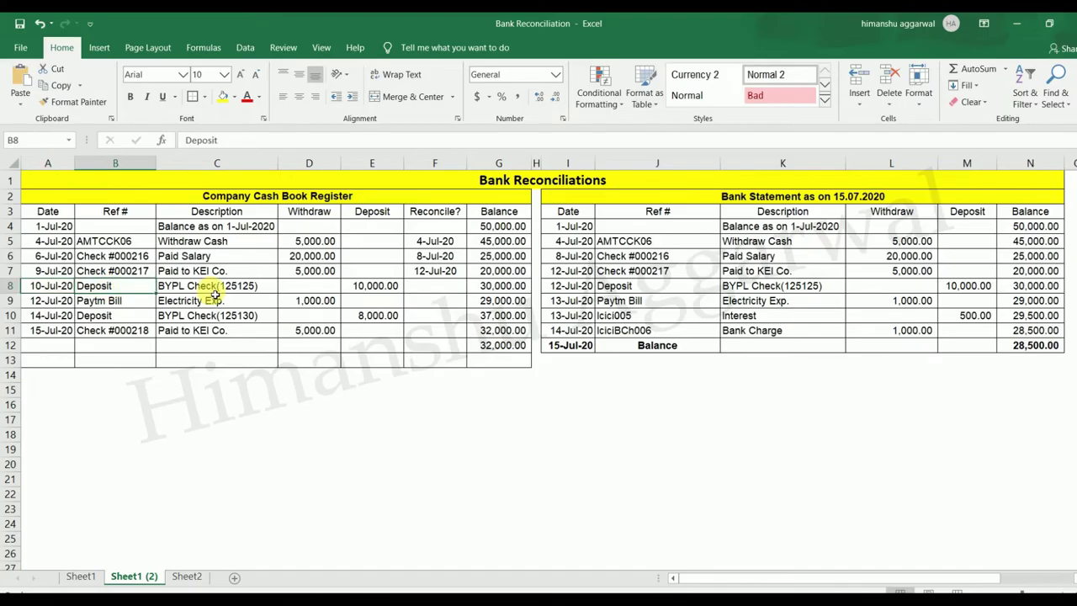
{"action": "left_click", "coordinate": [215, 296]}
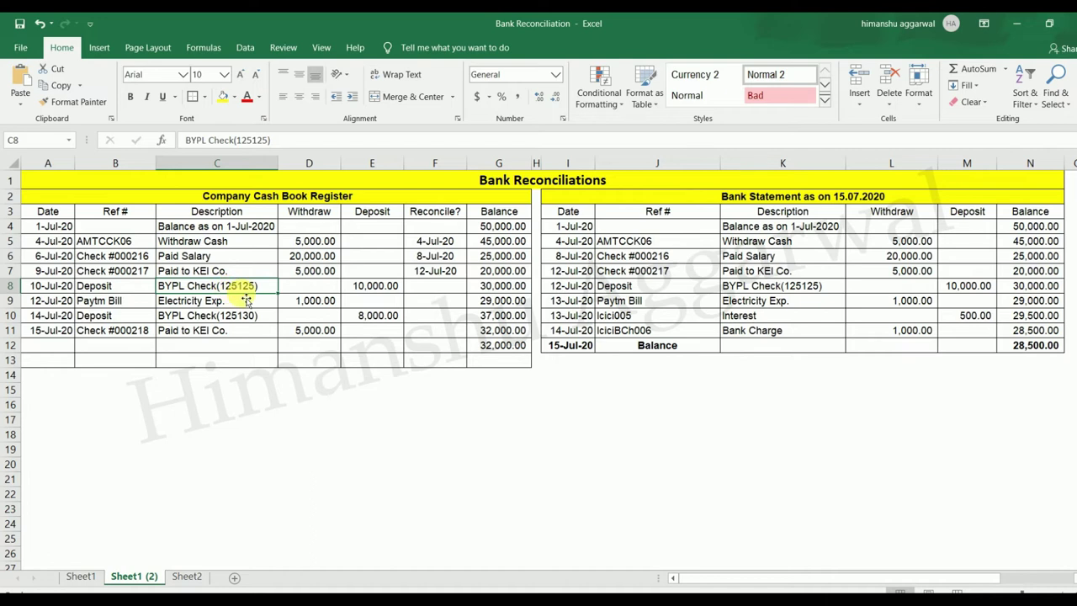
{"action": "left_click", "coordinate": [374, 287]}
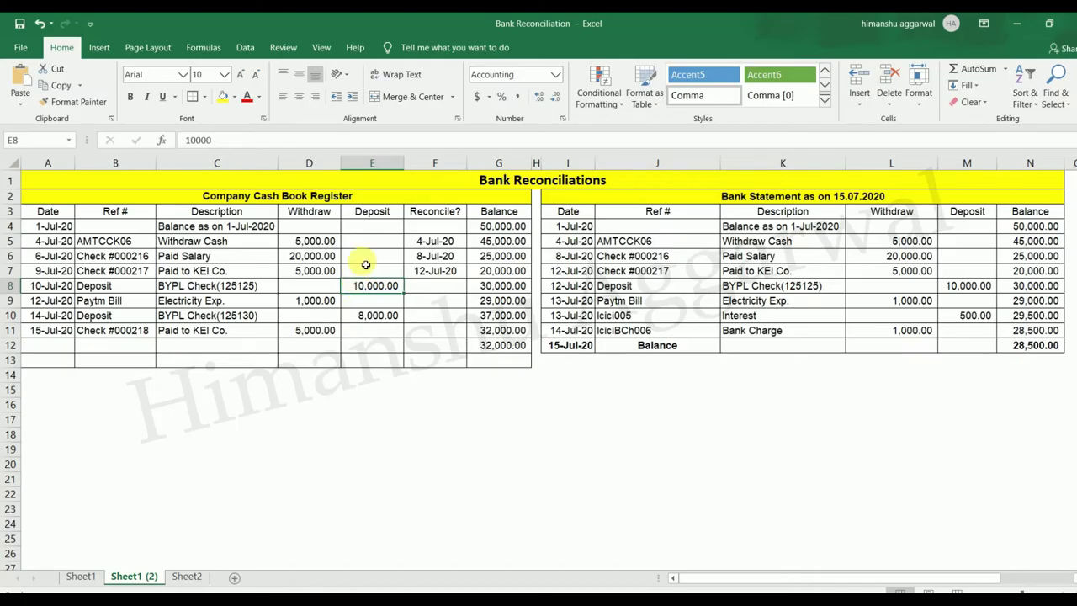
{"action": "left_click", "coordinate": [741, 287]}
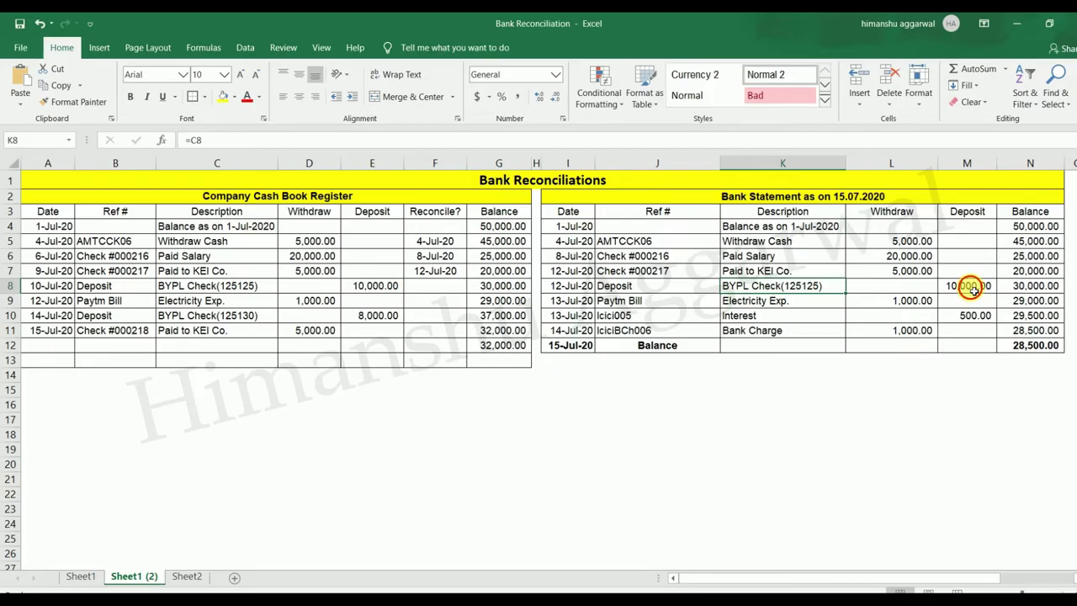
{"action": "left_click", "coordinate": [972, 287]}
{"action": "left_click", "coordinate": [438, 290]}
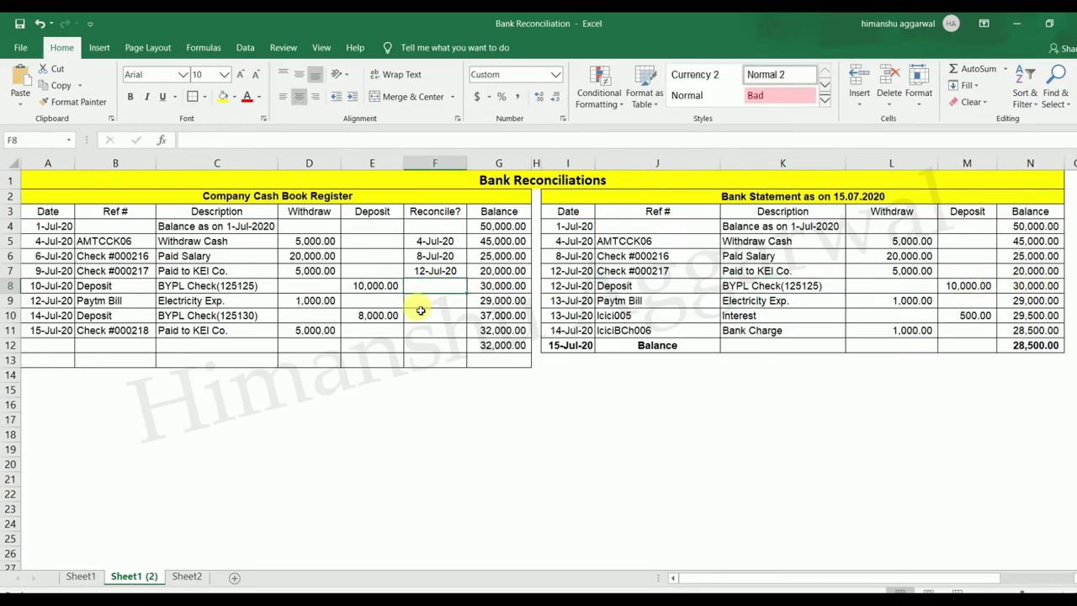
{"action": "left_click", "coordinate": [566, 290]}
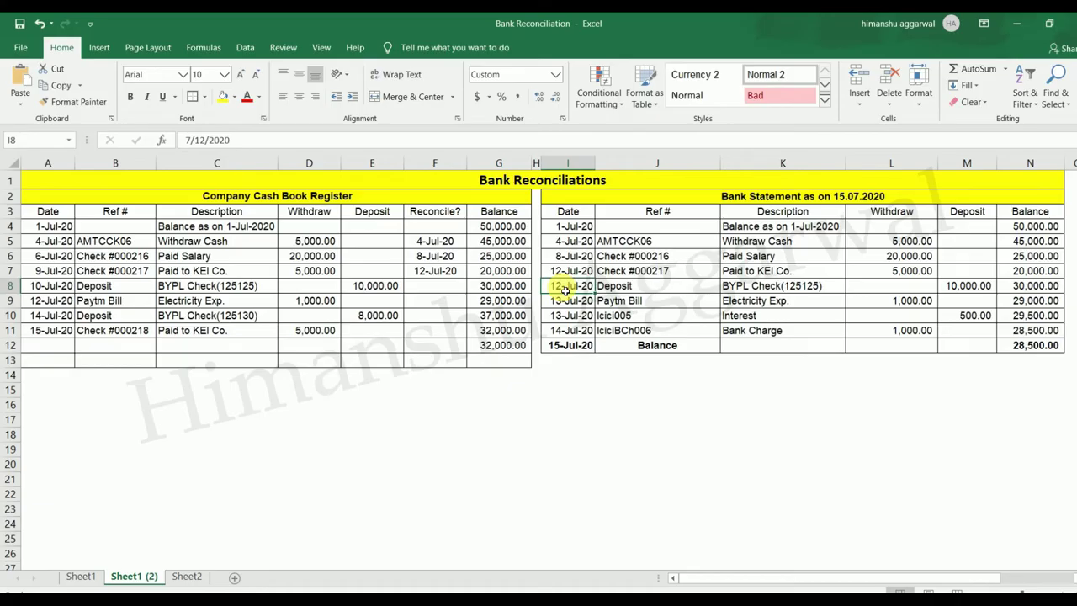
{"action": "left_click", "coordinate": [438, 288]}
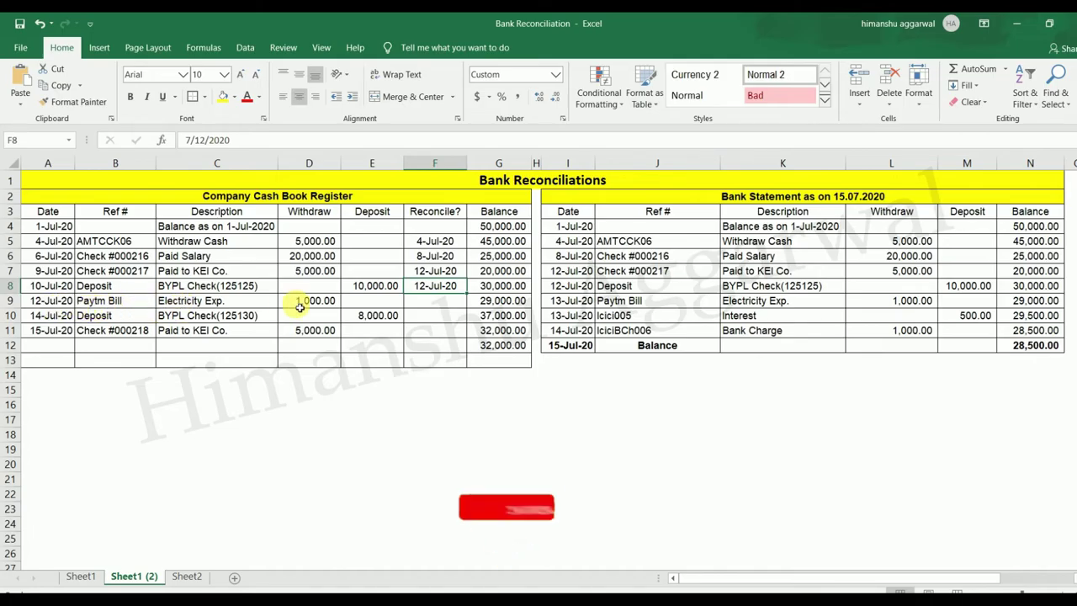
Match the 1,000.00 electricity bill with the bank statement and date F9 13-Jul-20.
{"action": "left_click", "coordinate": [563, 304]}
{"action": "left_click", "coordinate": [665, 306]}
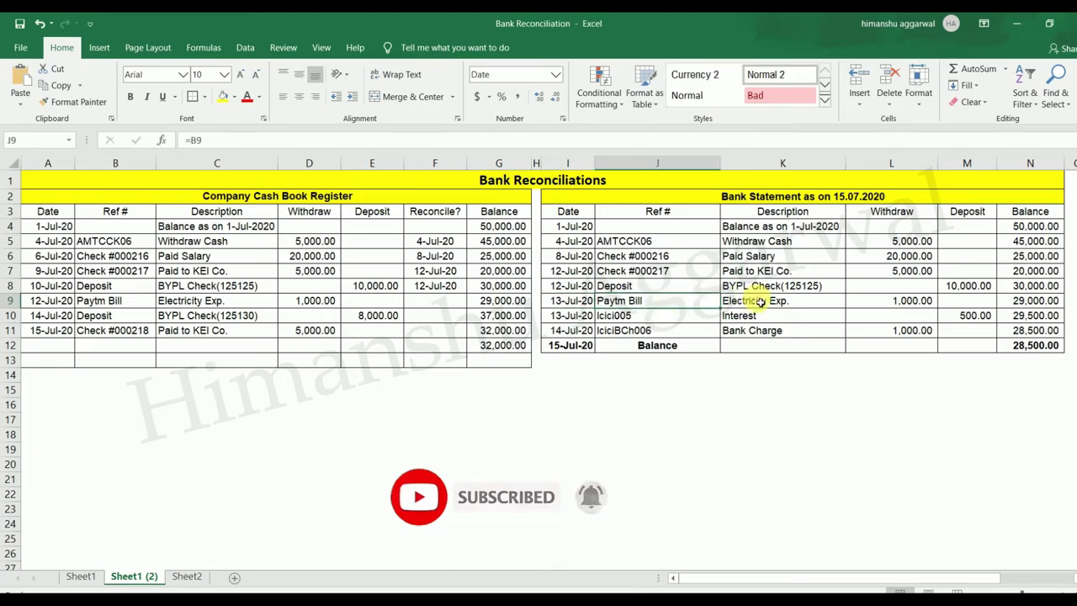
{"action": "left_click", "coordinate": [757, 304]}
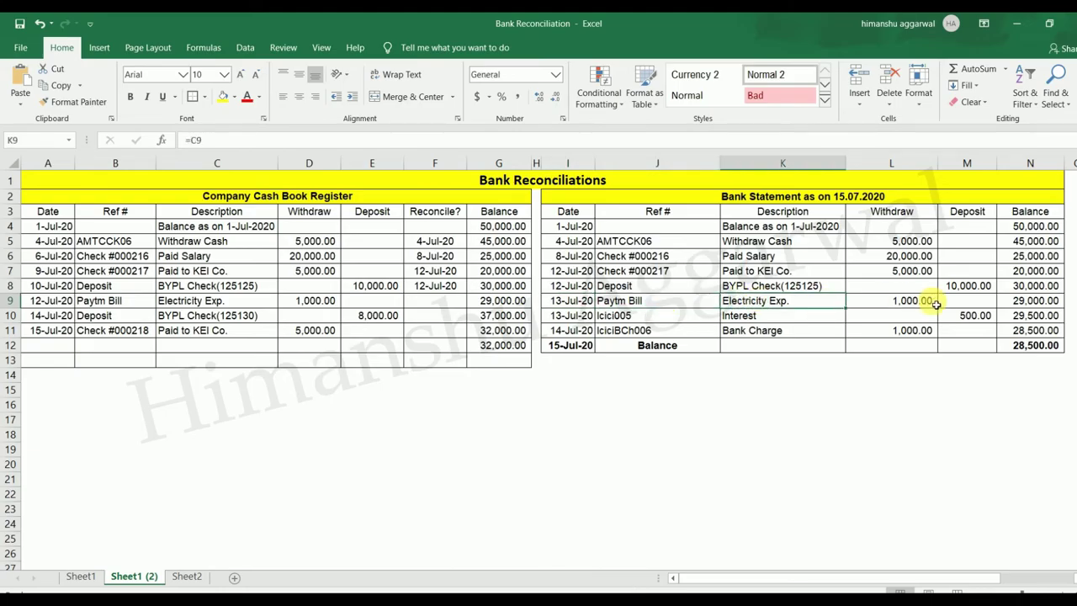
{"action": "left_click", "coordinate": [908, 304]}
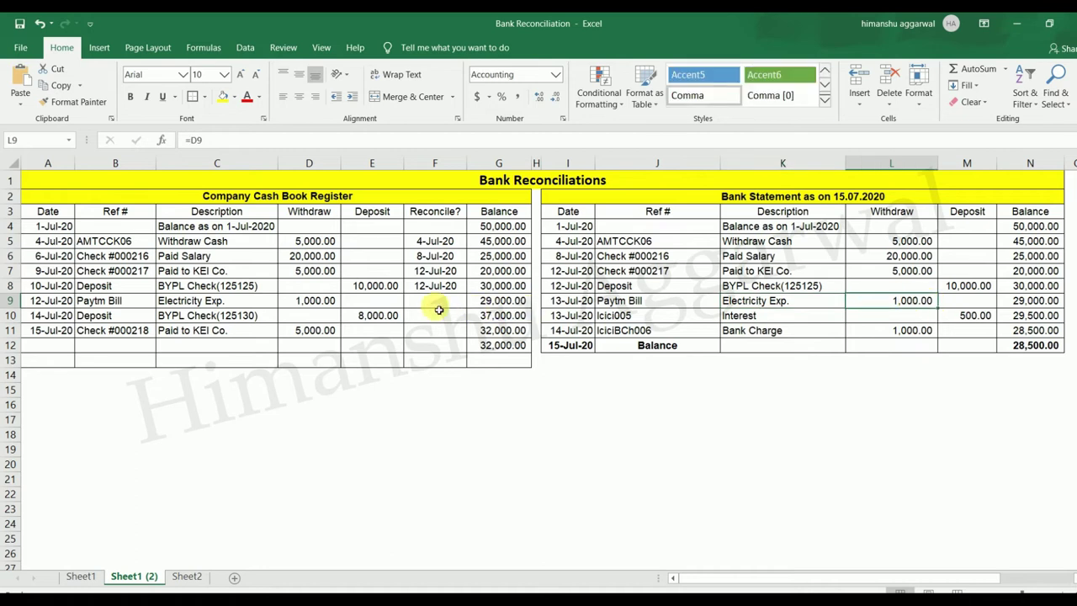
{"action": "left_click", "coordinate": [438, 306]}
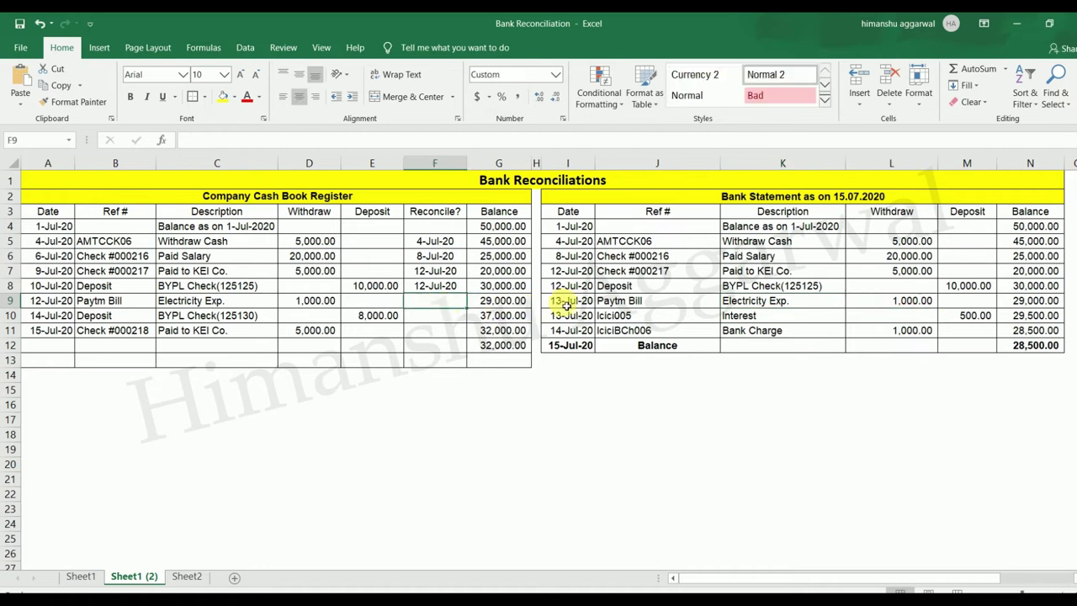
{"action": "type", "text": "7/"}
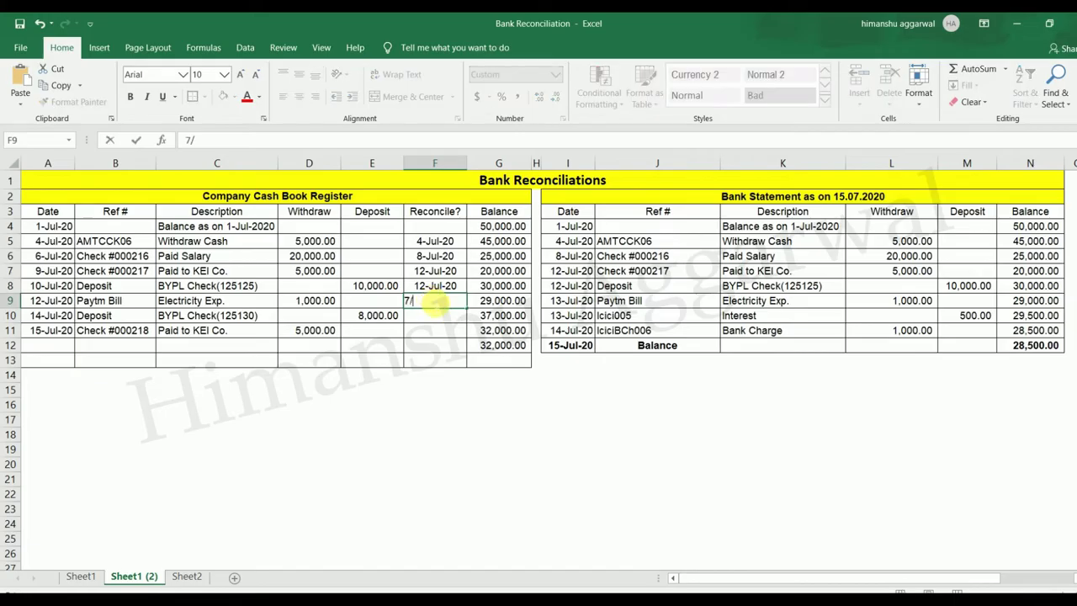
{"action": "key", "text": "Return"}
{"action": "left_click_drag", "start_coordinate": [434, 241], "coordinate": [441, 301]}
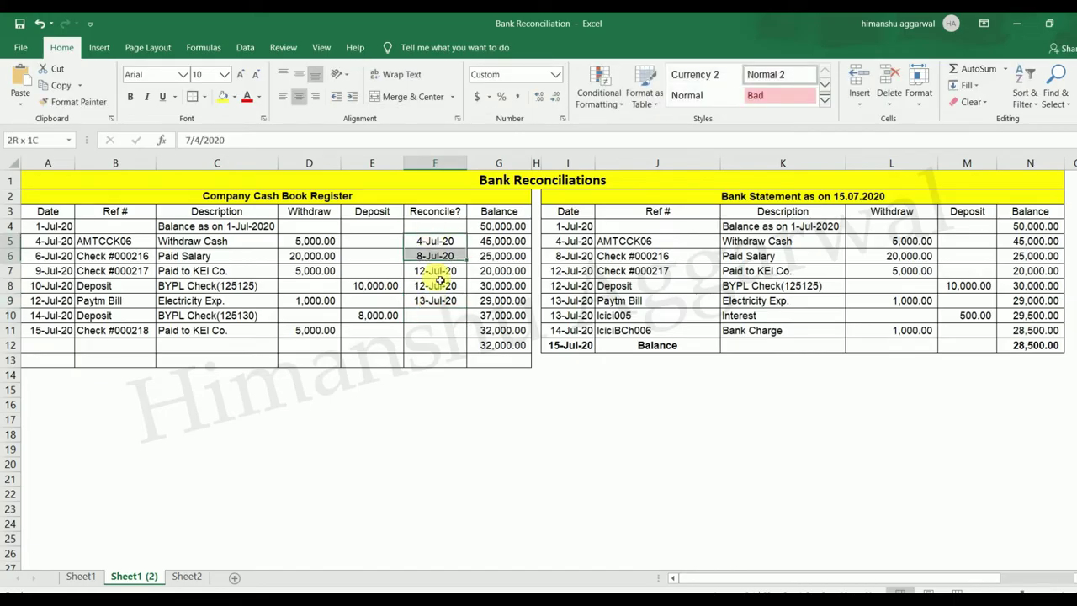
Fill rows 10–11 yellow: the 8,000.00 BYPL deposit and the 5,000.00 cheque.
{"action": "left_click", "coordinate": [122, 318]}
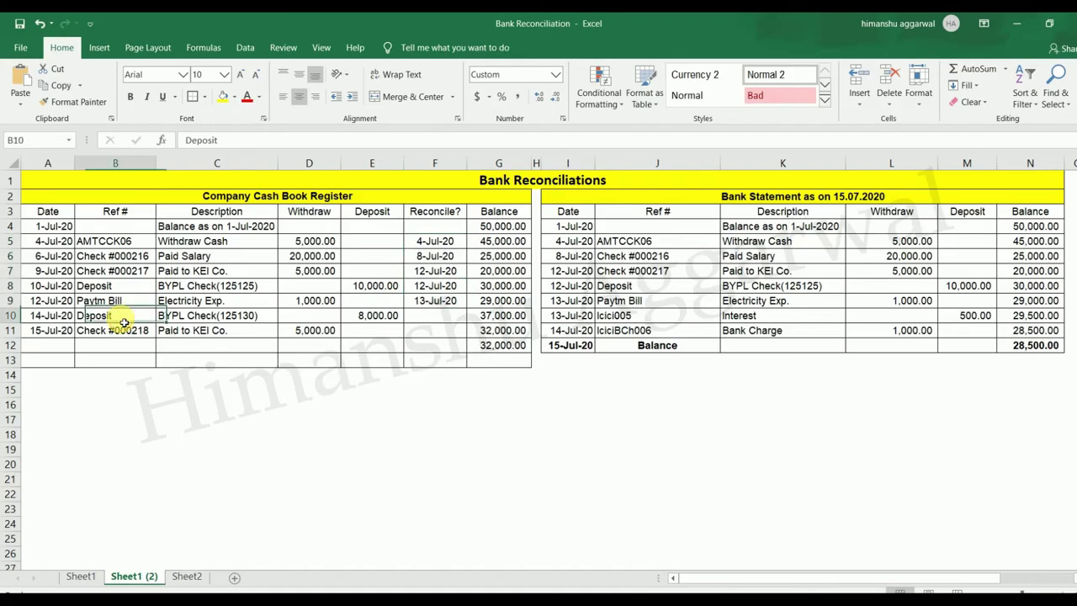
{"action": "left_click", "coordinate": [204, 320]}
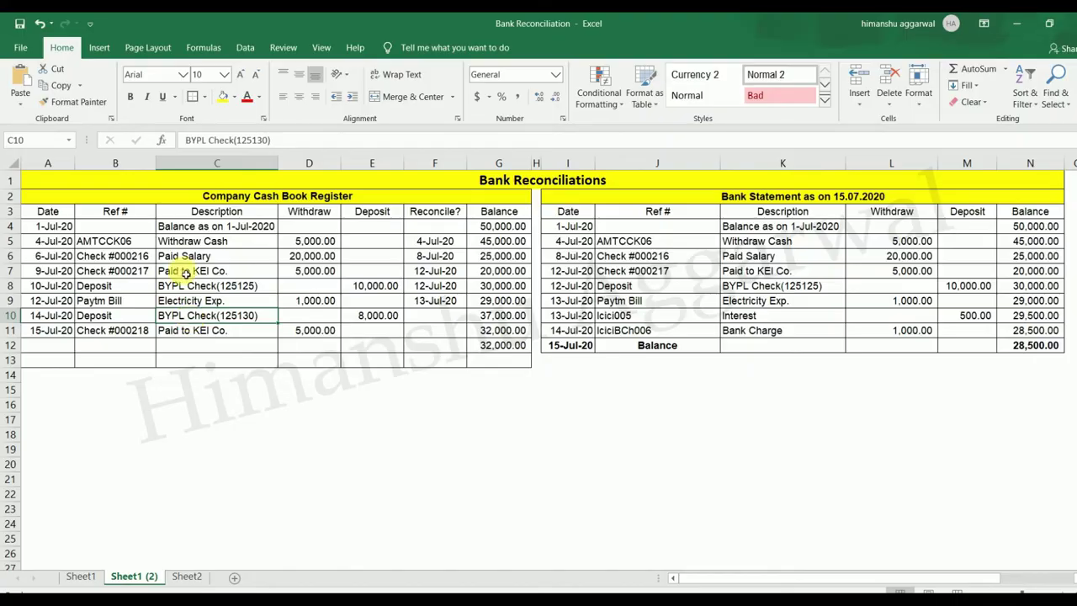
{"action": "left_click", "coordinate": [383, 319]}
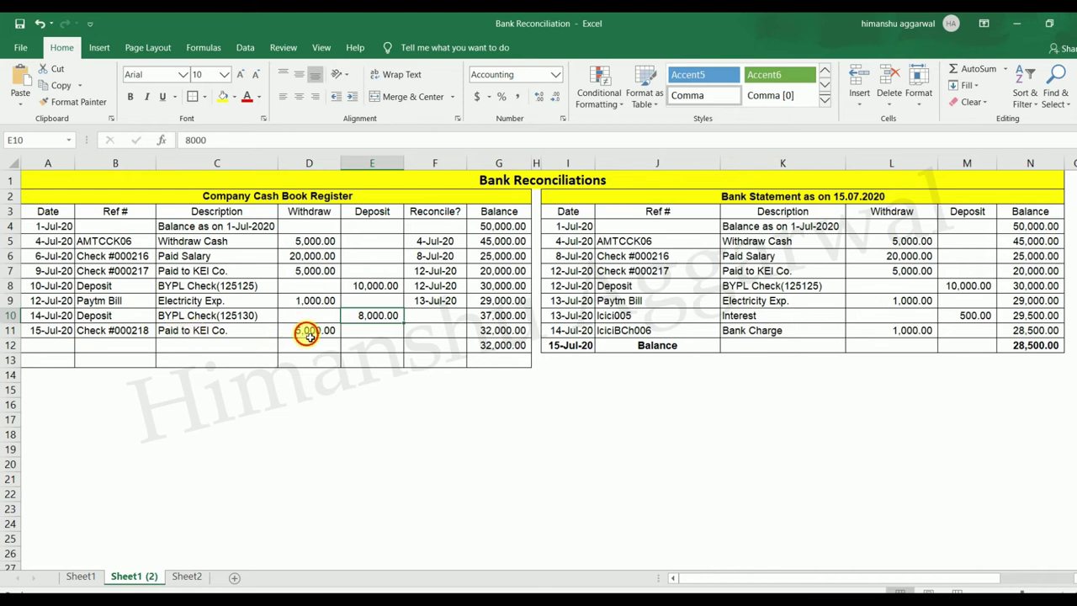
{"action": "left_click", "coordinate": [308, 334]}
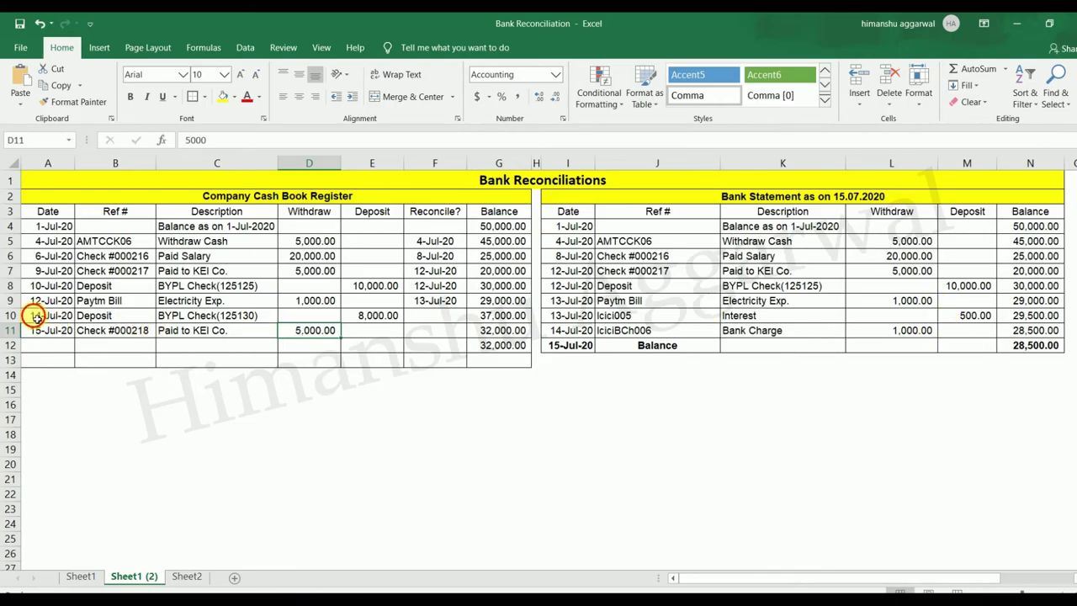
{"action": "left_click_drag", "start_coordinate": [32, 315], "coordinate": [490, 333]}
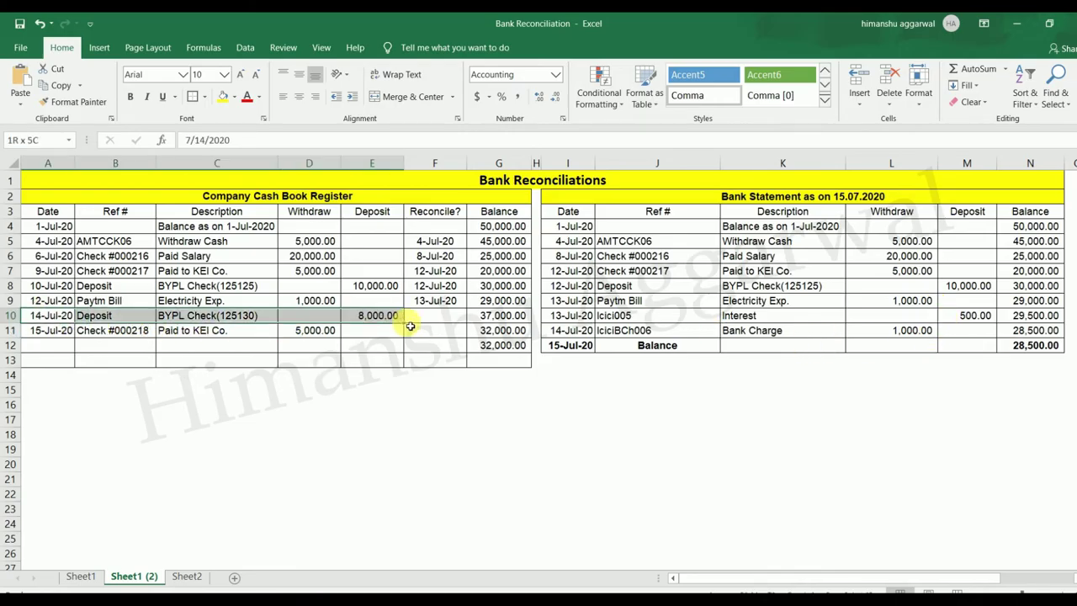
{"action": "left_click", "coordinate": [223, 96]}
{"action": "left_click", "coordinate": [455, 462]}
{"action": "left_click_drag", "start_coordinate": [36, 317], "coordinate": [505, 333]}
{"action": "left_click", "coordinate": [435, 390]}
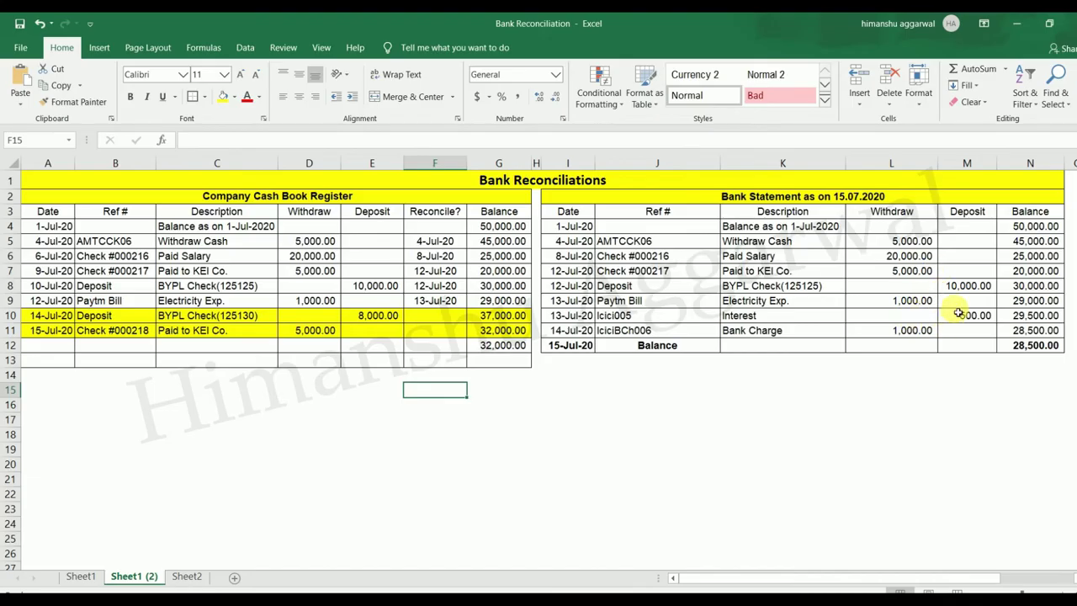
Review the bank statement's 500.00 Interest and 1,000.00 Bank Charge entries.
{"action": "mouse_move", "coordinate": [561, 243]}
{"action": "left_mouse_down"}
{"action": "mouse_move", "coordinate": [894, 300]}
{"action": "mouse_move", "coordinate": [980, 303]}
{"action": "left_mouse_up"}
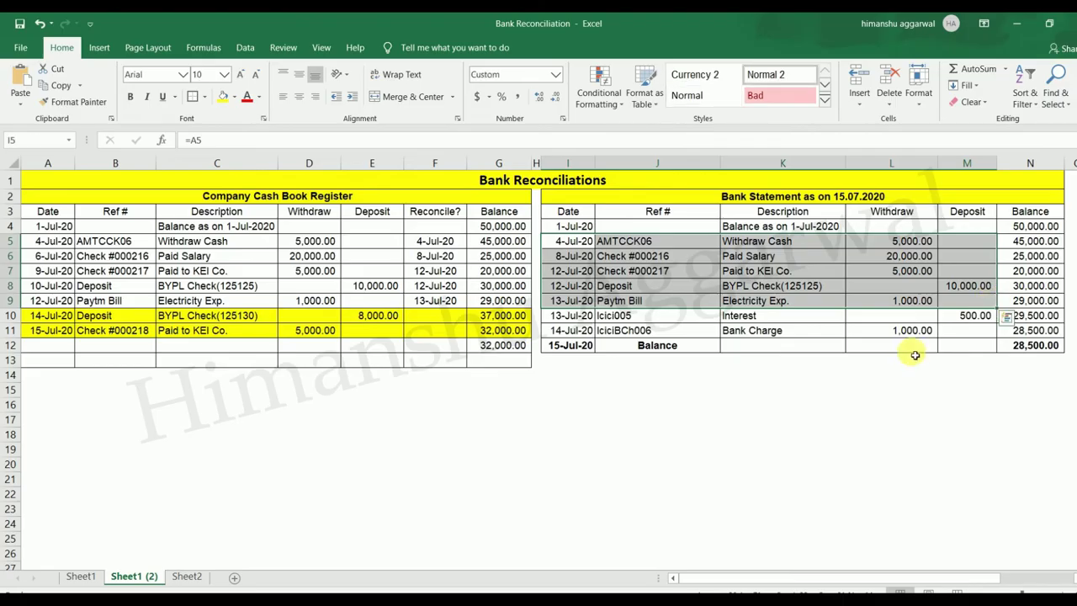
{"action": "left_click", "coordinate": [909, 347]}
{"action": "left_click", "coordinate": [772, 315]}
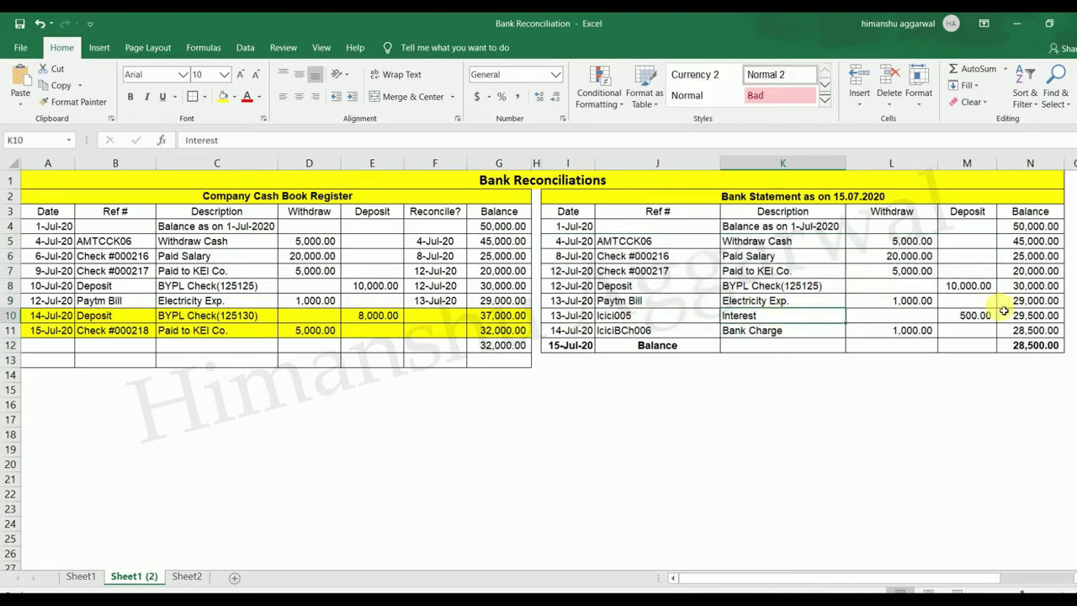
{"action": "left_click", "coordinate": [964, 320]}
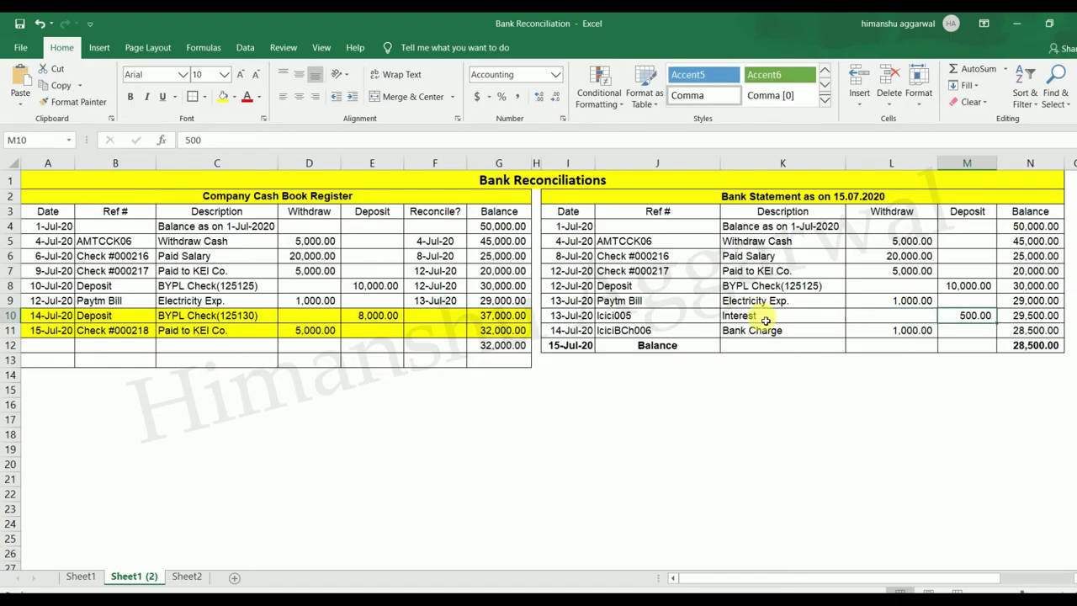
{"action": "left_click", "coordinate": [800, 317]}
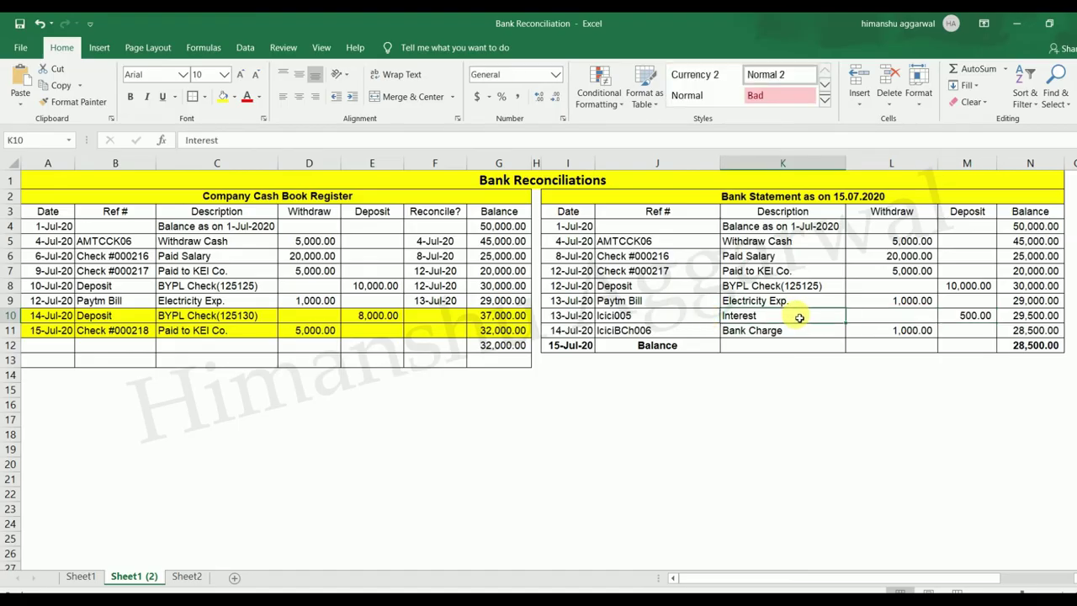
{"action": "left_click", "coordinate": [692, 331]}
{"action": "left_click", "coordinate": [790, 332]}
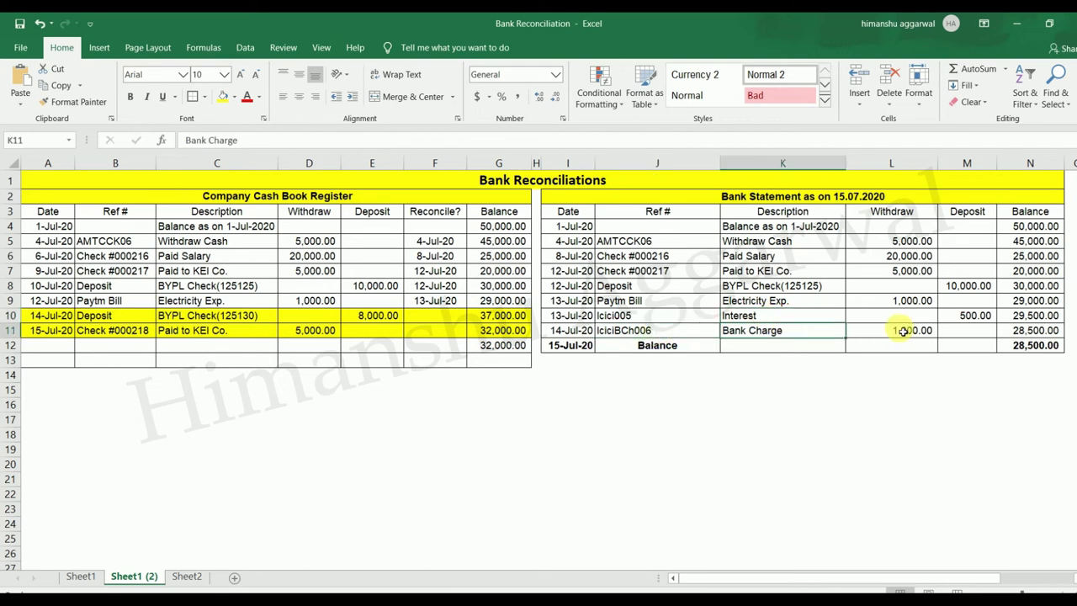
{"action": "left_click", "coordinate": [963, 318]}
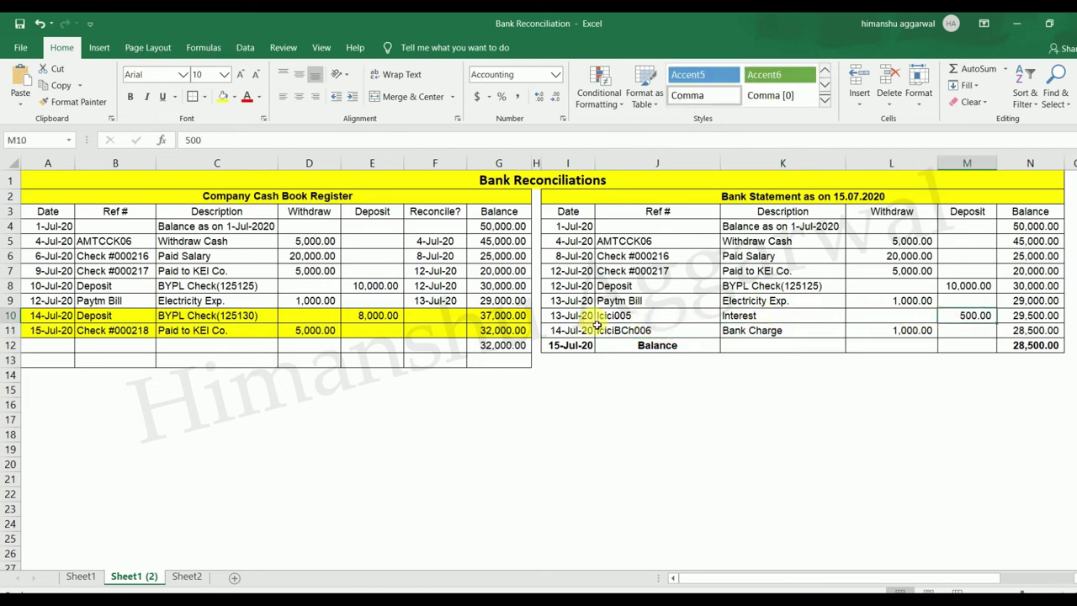
Copy the Interest and Bank Charge rows I10:M11 and paste them at A12 of the cash book.
{"action": "left_click_drag", "start_coordinate": [575, 319], "coordinate": [966, 331]}
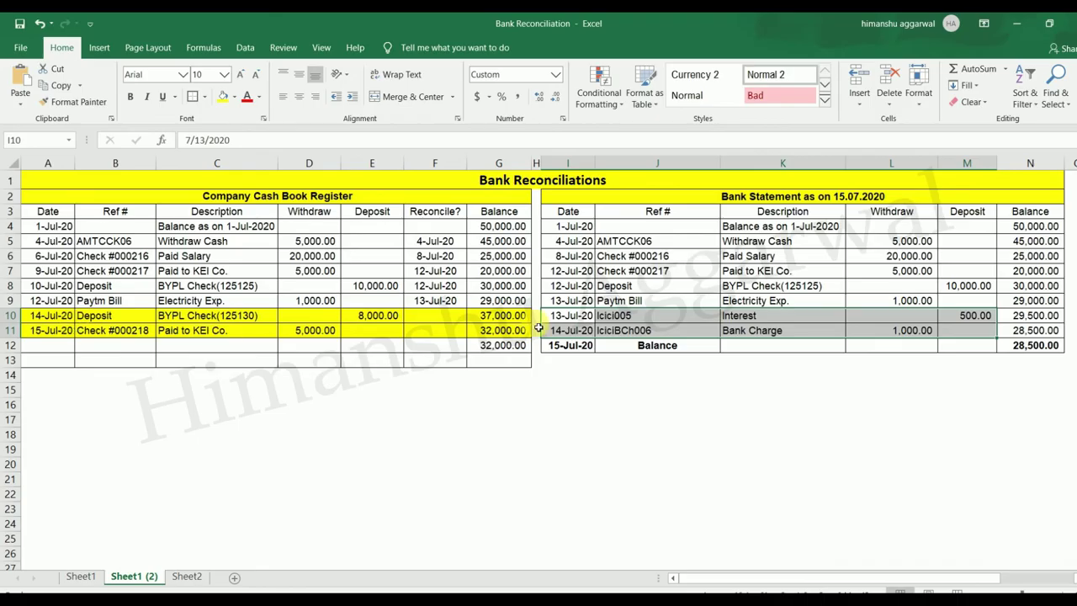
{"action": "left_click_drag", "start_coordinate": [576, 317], "coordinate": [964, 331]}
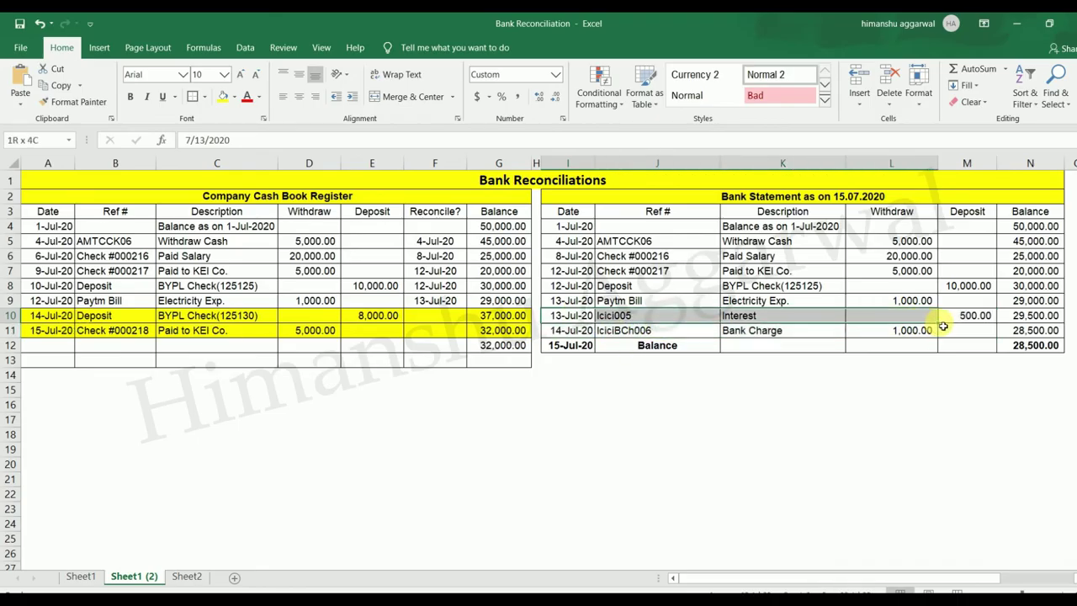
{"action": "right_click", "coordinate": [700, 324]}
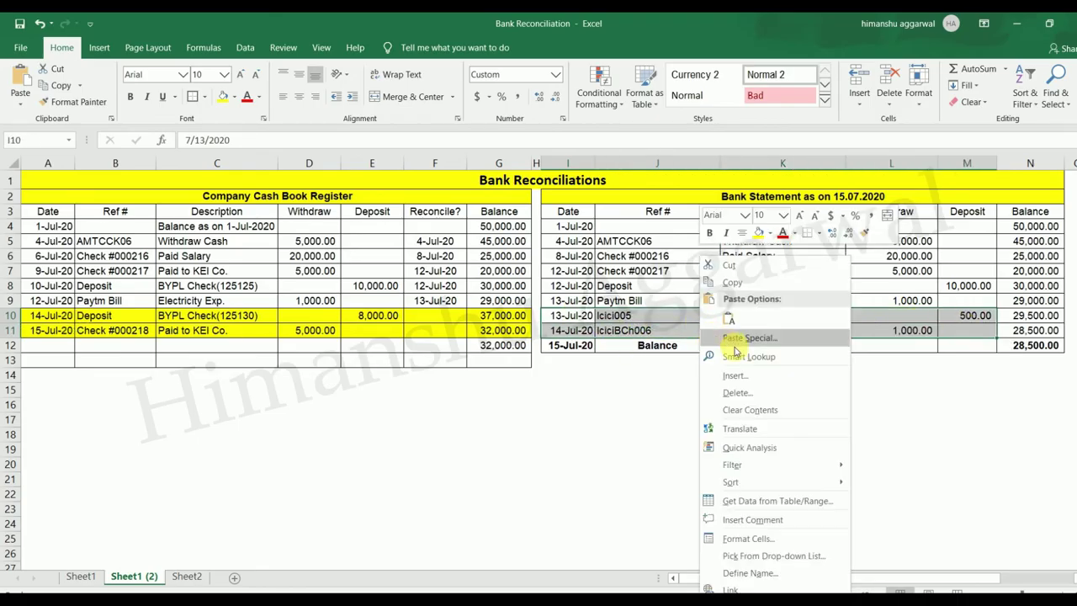
{"action": "left_click", "coordinate": [753, 285]}
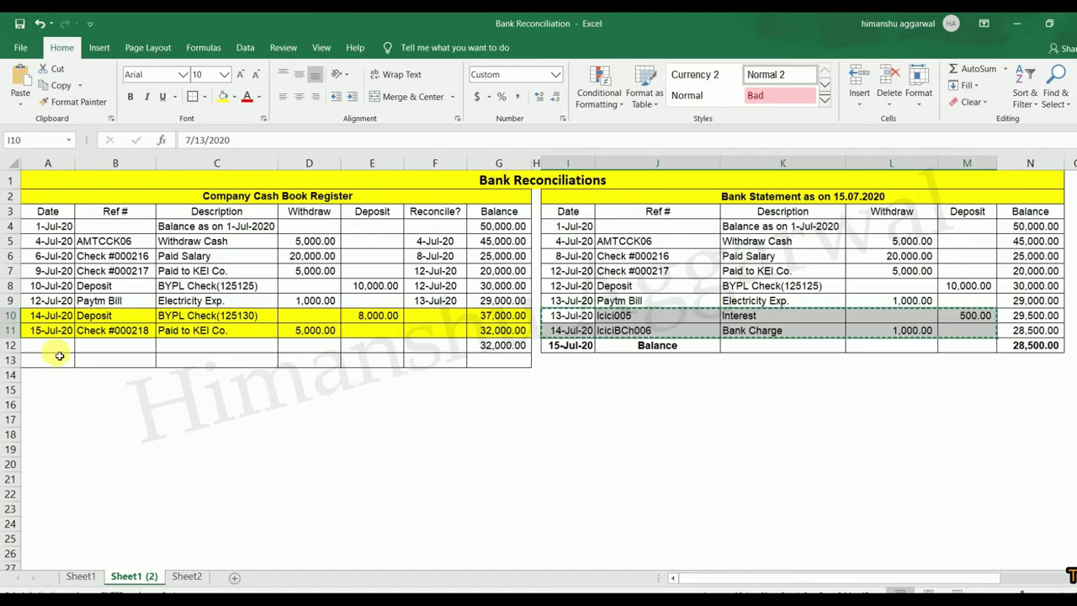
{"action": "left_click", "coordinate": [54, 352]}
{"action": "key", "text": "ctrl+v"}
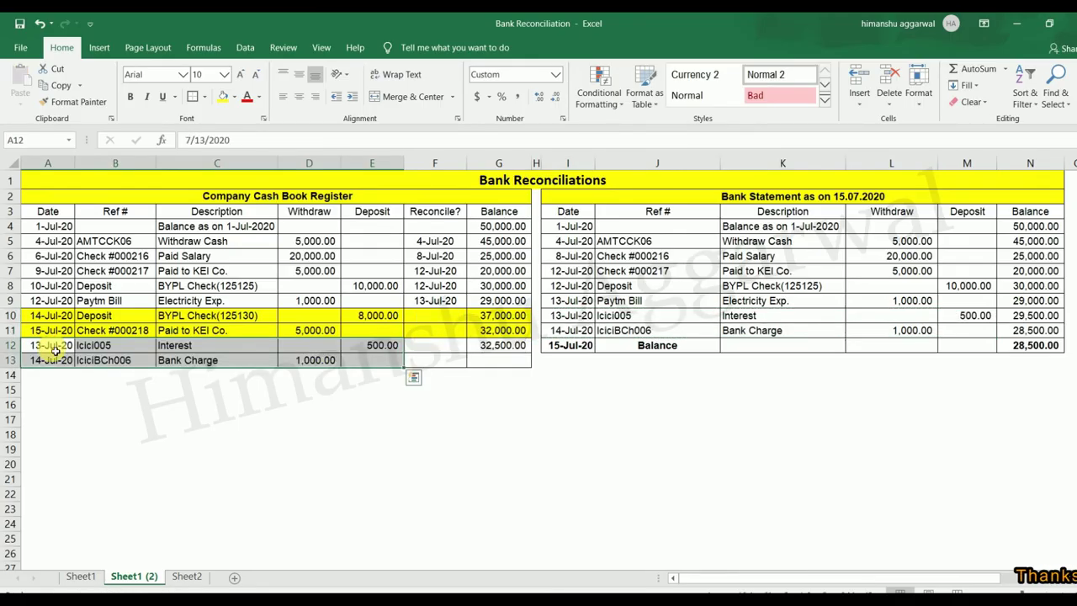
{"action": "left_click", "coordinate": [141, 434]}
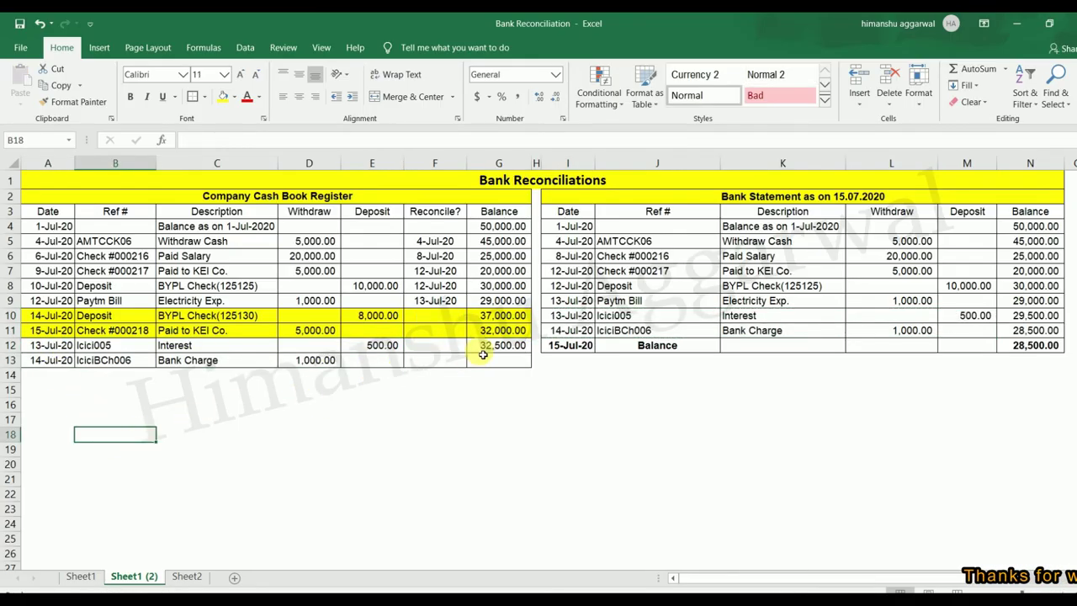
Extend the balance formula from G12 down to G13.
{"action": "left_click", "coordinate": [486, 350]}
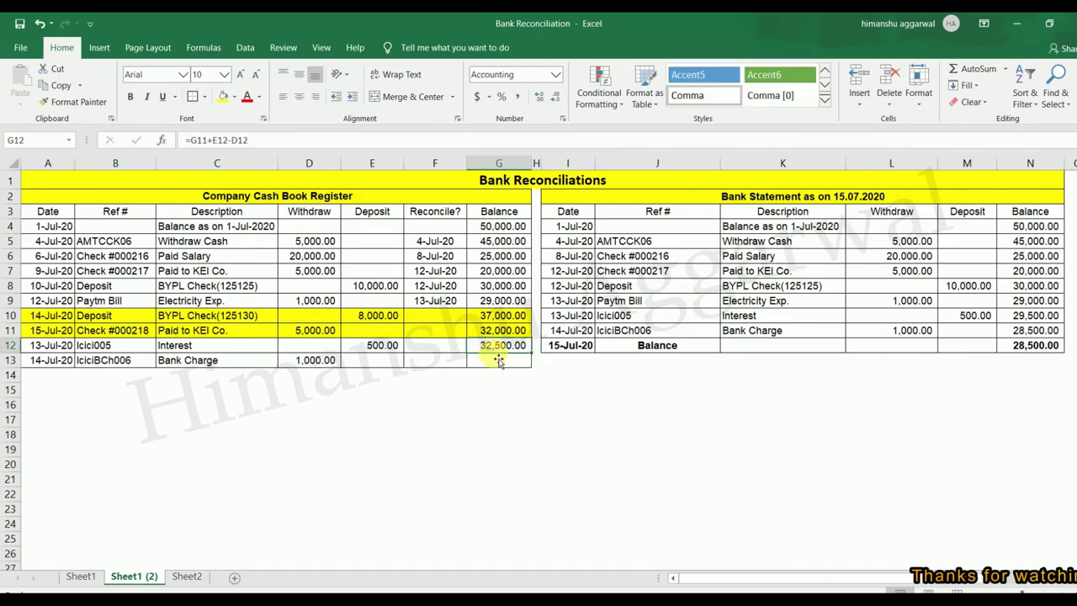
{"action": "left_click", "coordinate": [489, 359]}
{"action": "key", "text": "ctrl+d"}
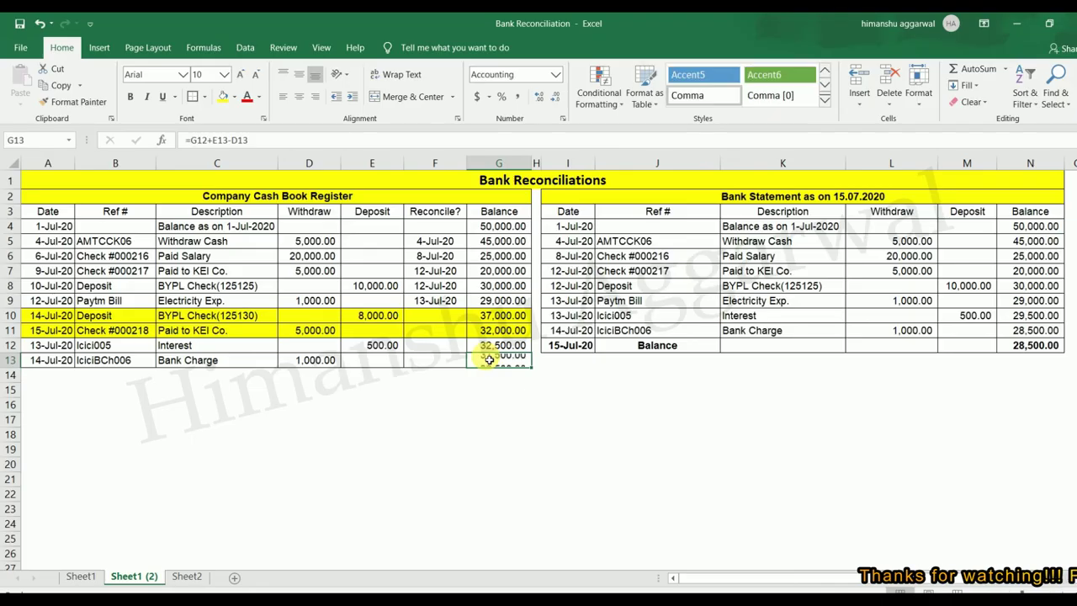
{"action": "left_click", "coordinate": [493, 390]}
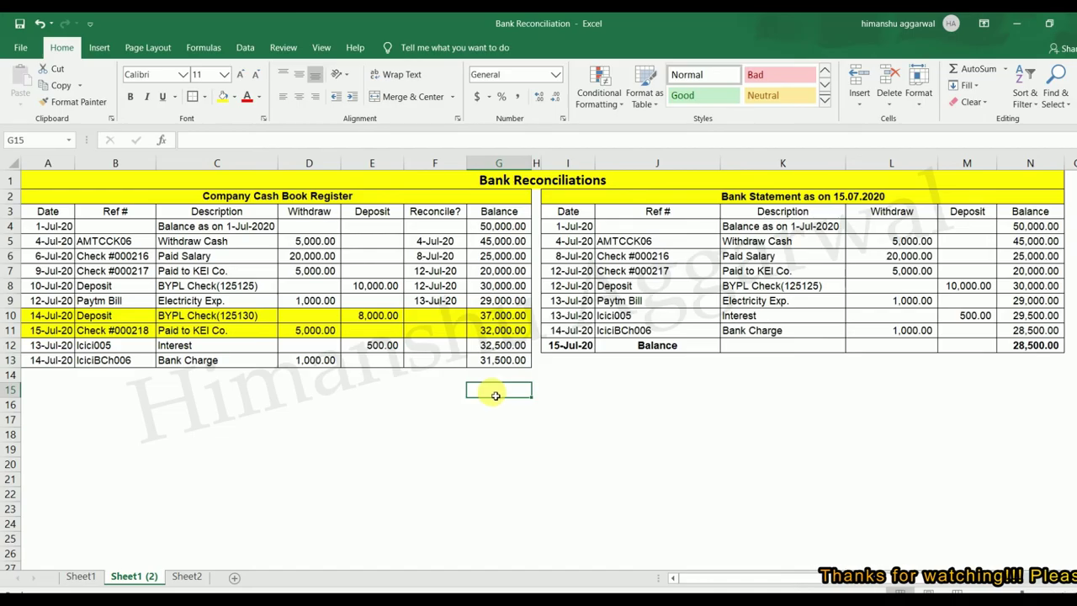
{"action": "left_click", "coordinate": [499, 352]}
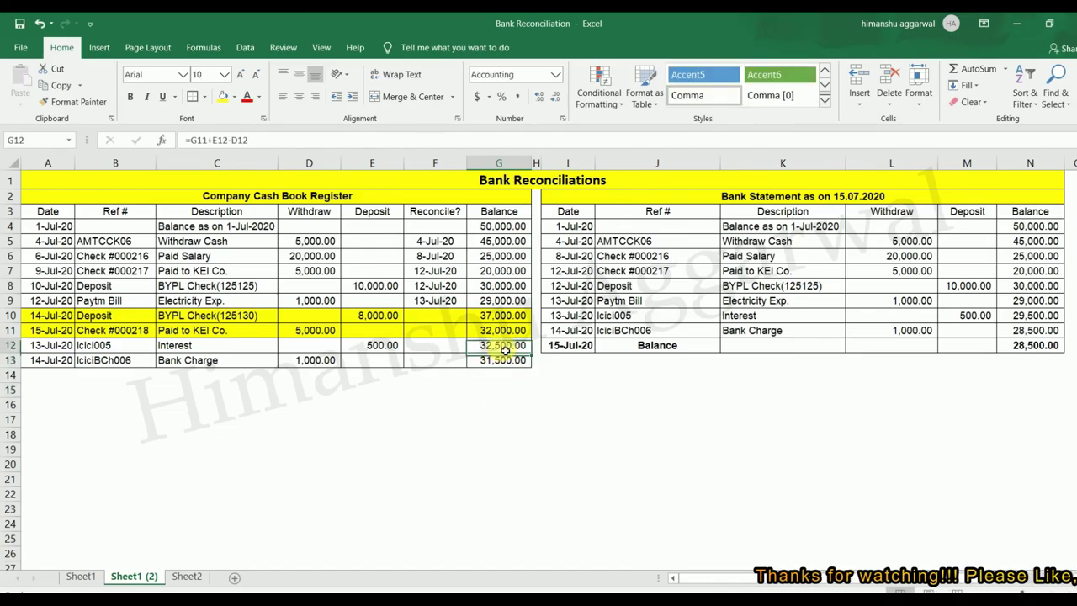
{"action": "left_click", "coordinate": [380, 345]}
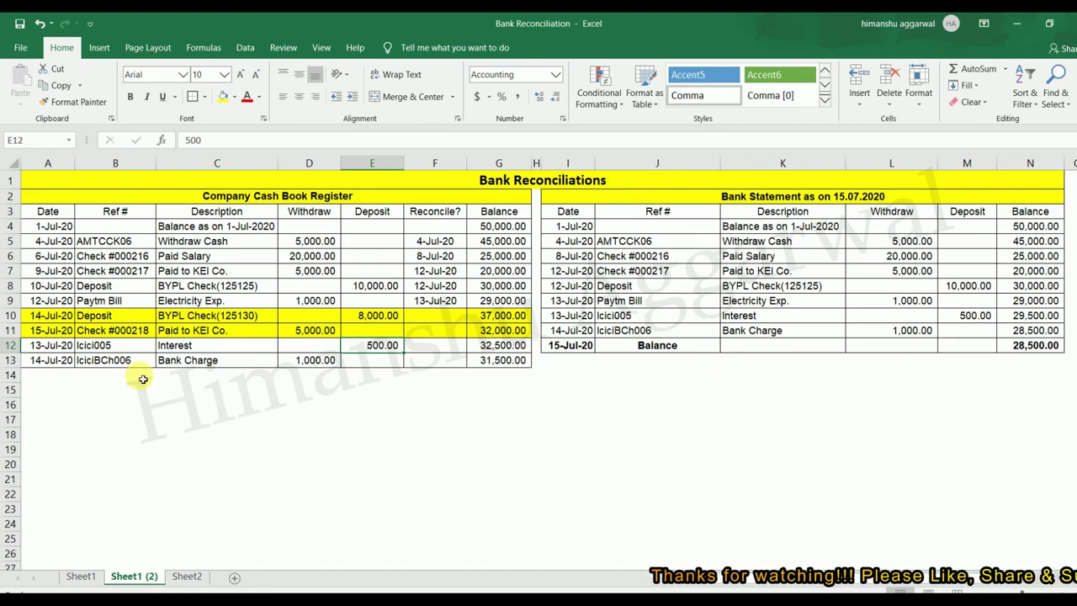
Date the Interest row 13-Jul-20 in F12 and the Bank Charge row 14-Jul-20 in F13.
{"action": "left_click", "coordinate": [454, 350]}
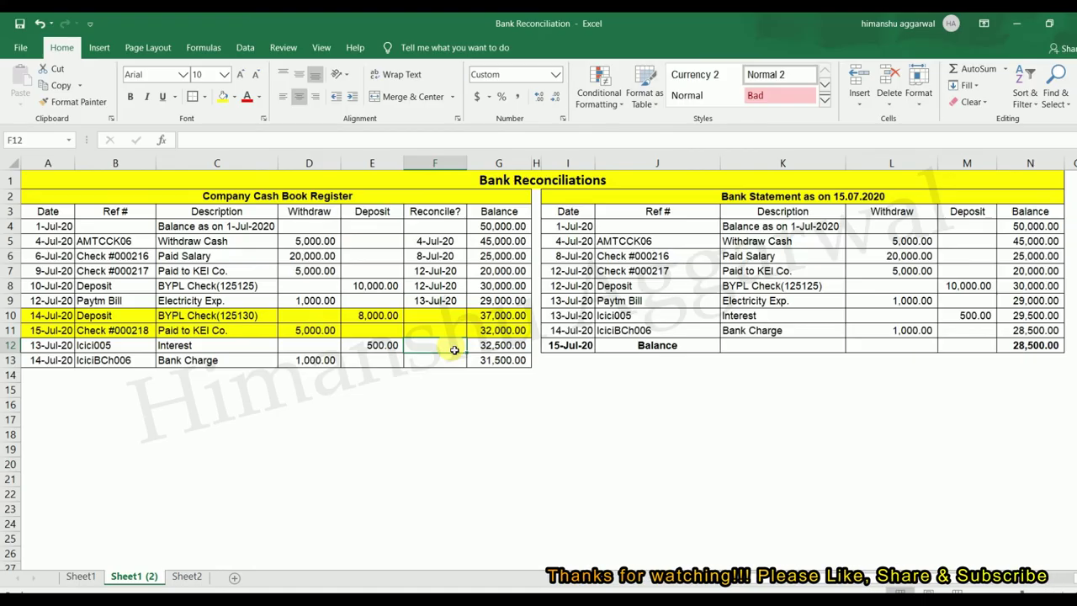
{"action": "type", "text": "7/13"}
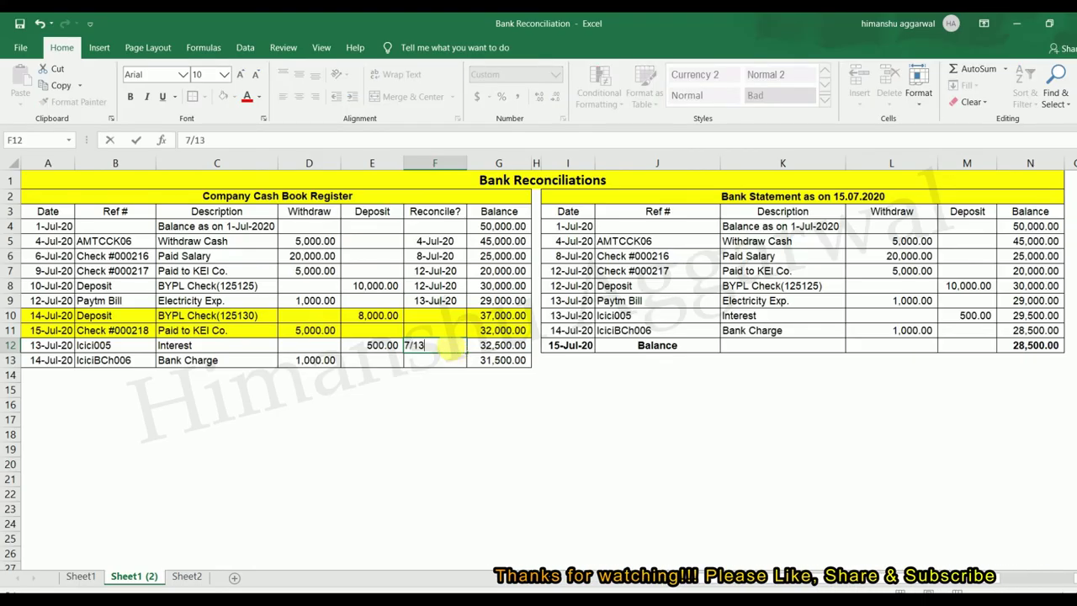
{"action": "key", "text": "Return"}
{"action": "type", "text": "7"}
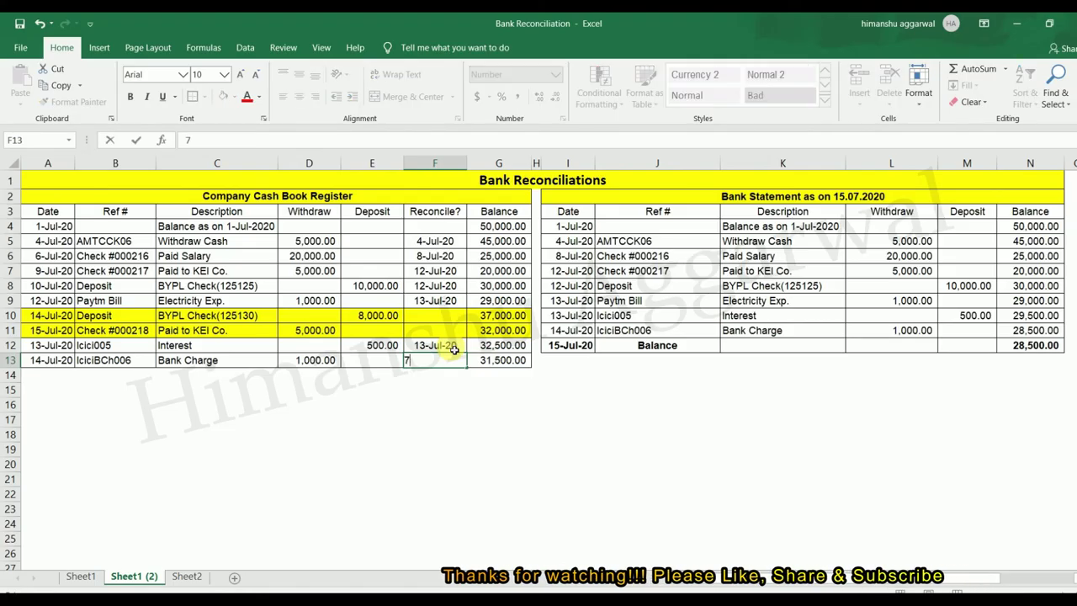
{"action": "key", "text": "Return"}
{"action": "left_click", "coordinate": [453, 358]}
{"action": "key", "text": "shift+Up"}
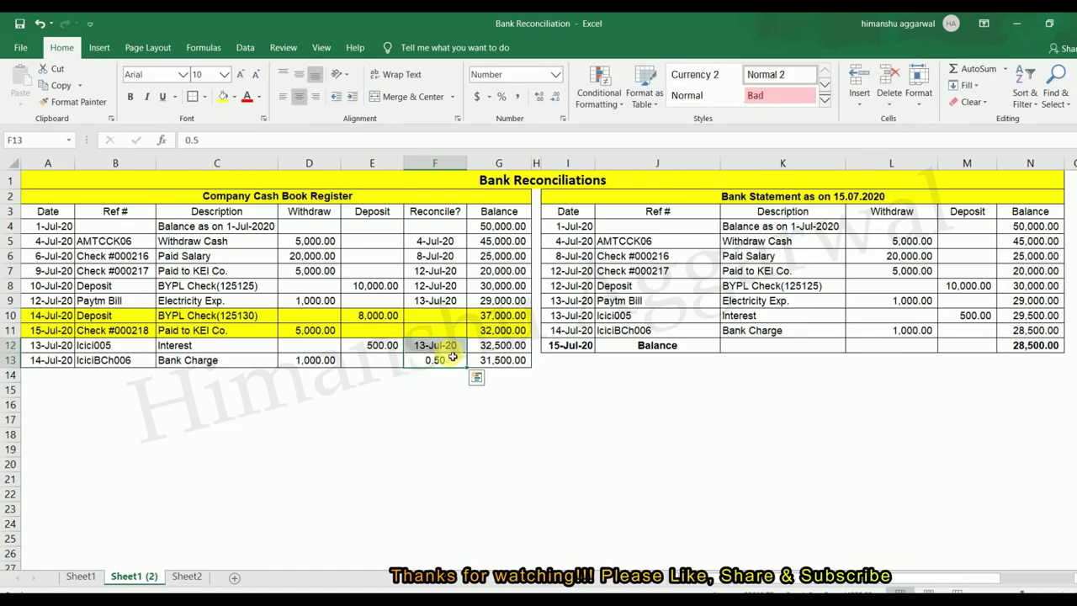
{"action": "left_click", "coordinate": [453, 359]}
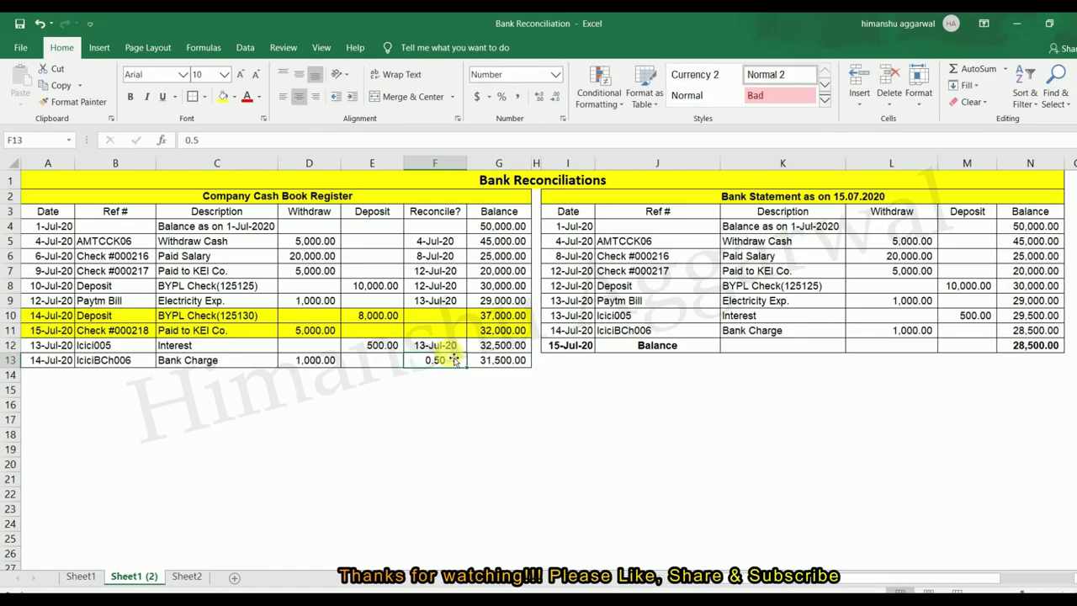
{"action": "type", "text": "7/14"}
{"action": "key", "text": "Return"}
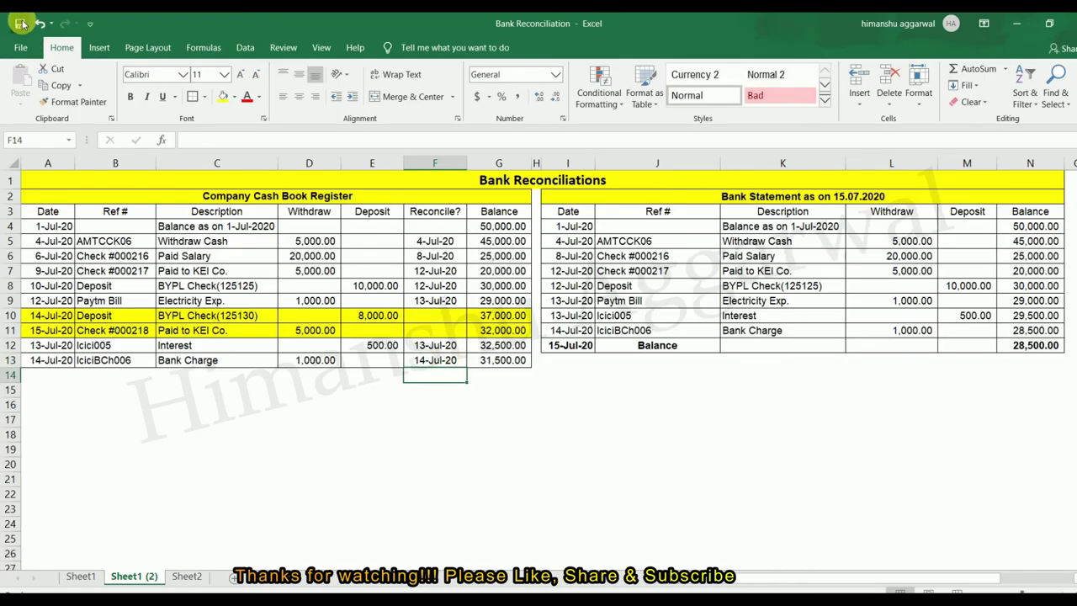
Enter =N12+E10-D11 in N13 to give an adjusted bank balance of 31,500.00.
{"action": "left_click", "coordinate": [915, 494]}
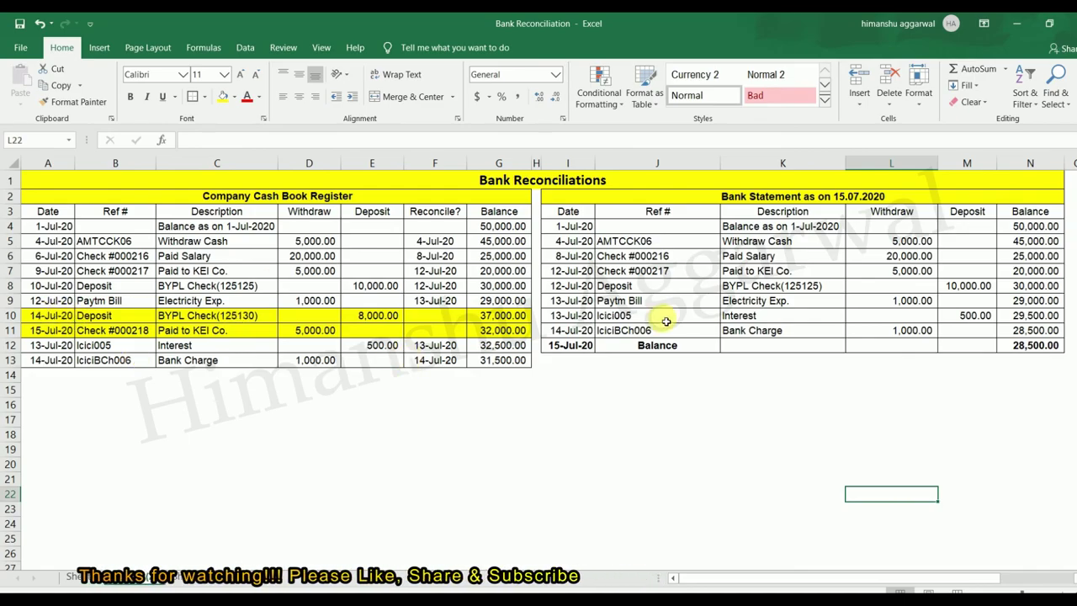
{"action": "left_click", "coordinate": [1044, 346]}
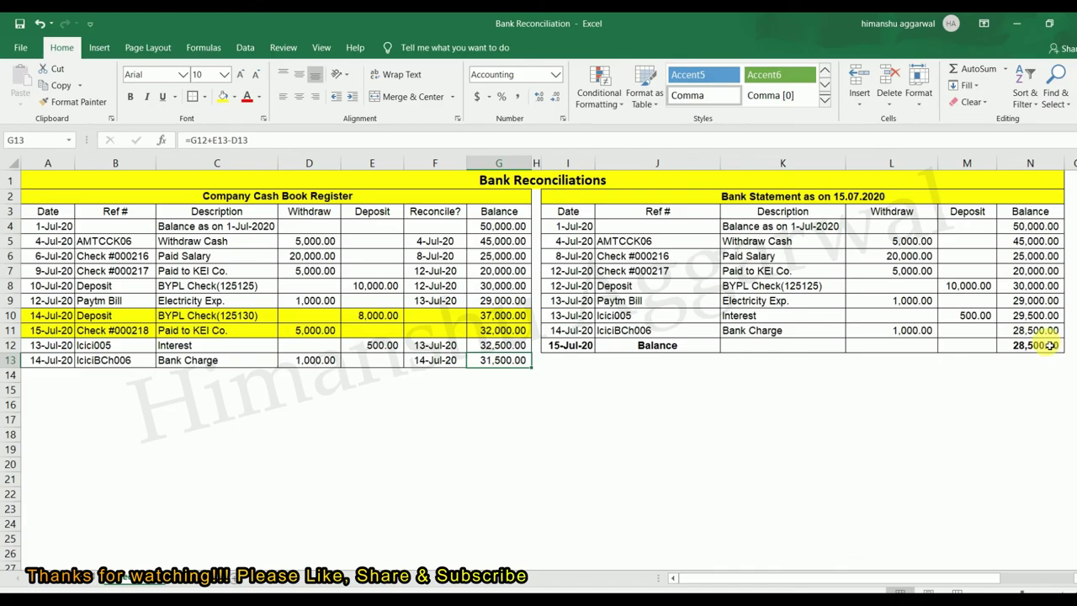
{"action": "left_click", "coordinate": [493, 415]}
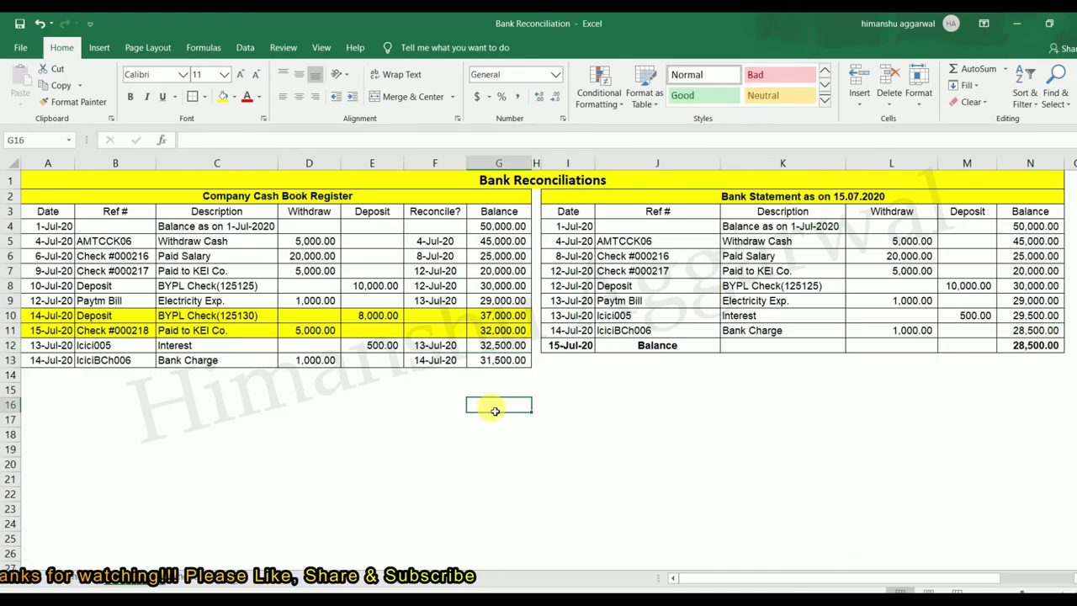
{"action": "left_click", "coordinate": [1033, 366]}
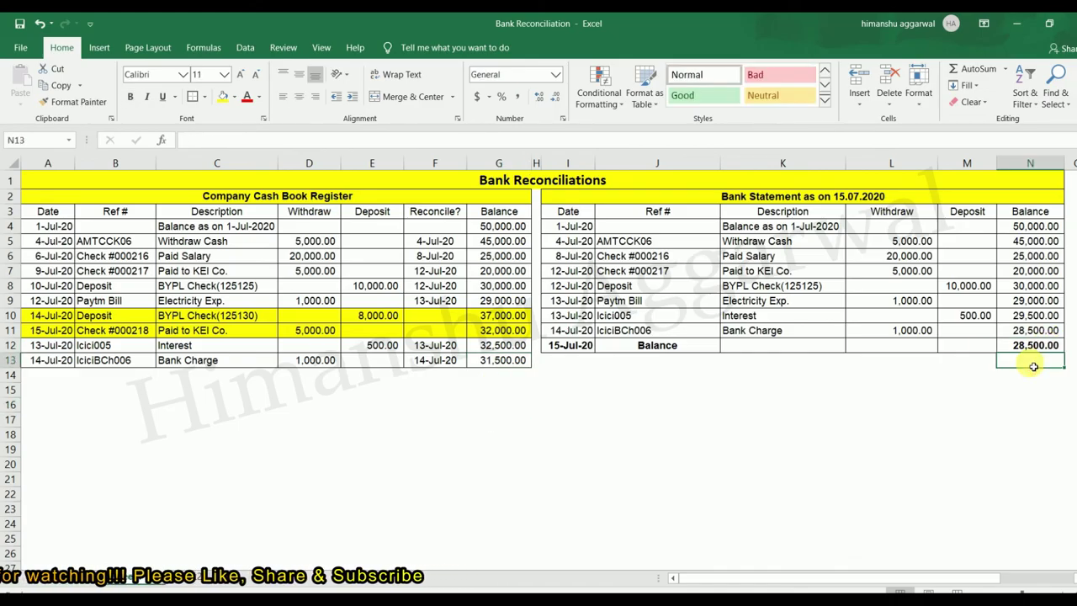
{"action": "type", "text": "="}
{"action": "key", "text": "Up"}
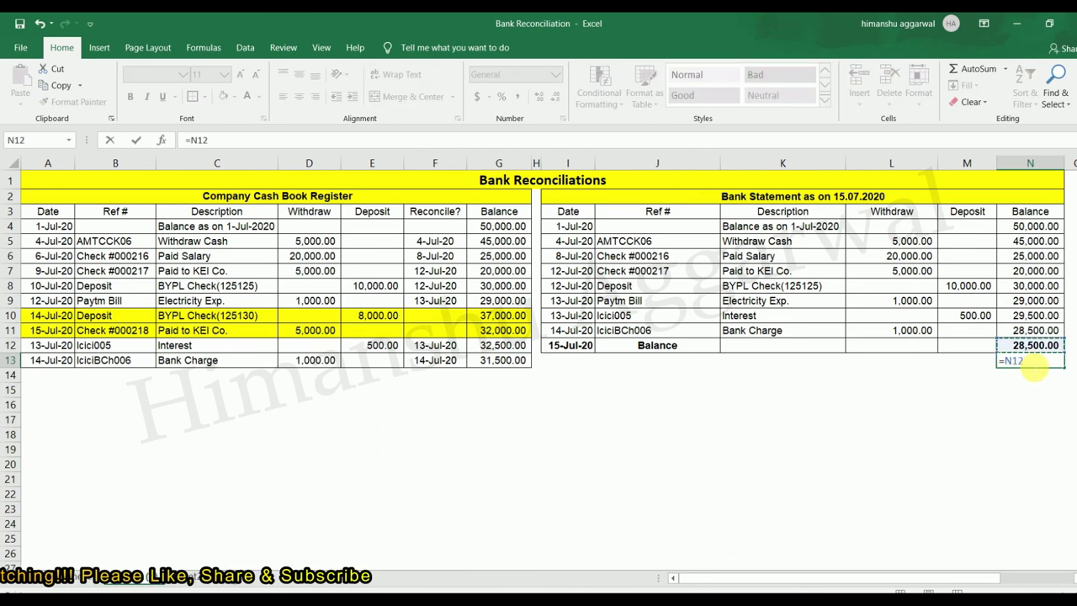
{"action": "type", "text": "+"}
{"action": "key", "text": "Up"}
{"action": "key", "text": "Up"}
{"action": "key", "text": "Left"}
{"action": "key", "text": "Left"}
{"action": "key", "text": "Left"}
{"action": "key", "text": "Left"}
{"action": "key", "text": "Left"}
{"action": "key", "text": "Left"}
{"action": "key", "text": "Left"}
{"action": "key", "text": "Left"}
{"action": "key", "text": "Left"}
{"action": "key", "text": "Left"}
{"action": "key", "text": "Left"}
{"action": "key", "text": "Left"}
{"action": "key", "text": "Left"}
{"action": "key", "text": "Left"}
{"action": "key", "text": "Left"}
{"action": "key", "text": "Left"}
{"action": "key", "text": "Left"}
{"action": "key", "text": "Left"}
{"action": "key", "text": "Left"}
{"action": "key", "text": "Up"}
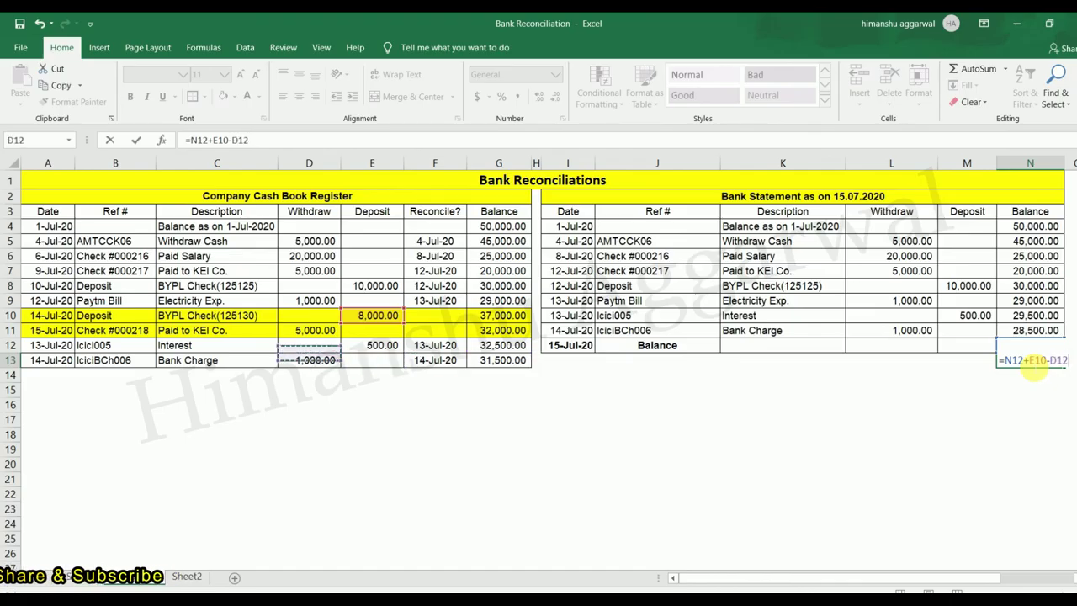
{"action": "key", "text": "Return"}
Compare the 31,500.00 adjusted bank balance with the cash book's closing balance in G13.
{"action": "left_click", "coordinate": [1033, 362]}
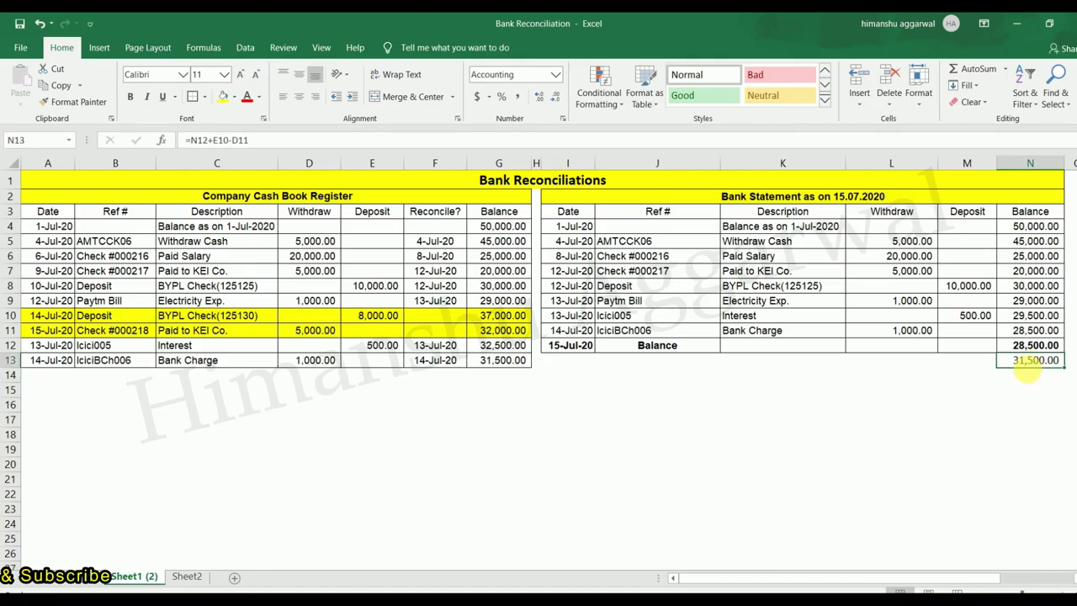
{"action": "left_click", "coordinate": [517, 362]}
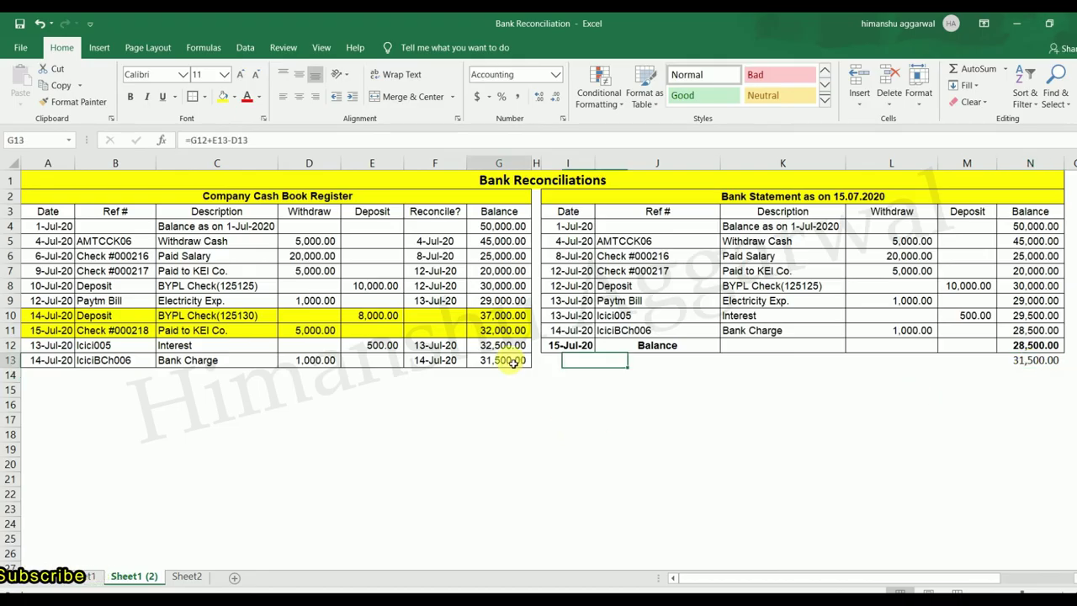
{"action": "left_click", "coordinate": [1032, 371]}
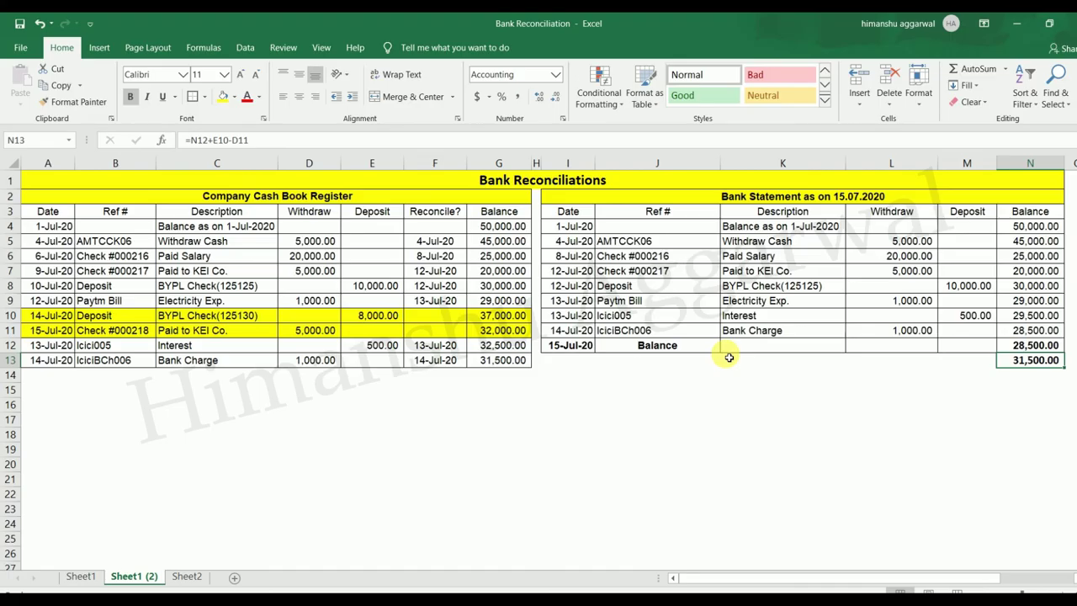
{"action": "left_click", "coordinate": [495, 368]}
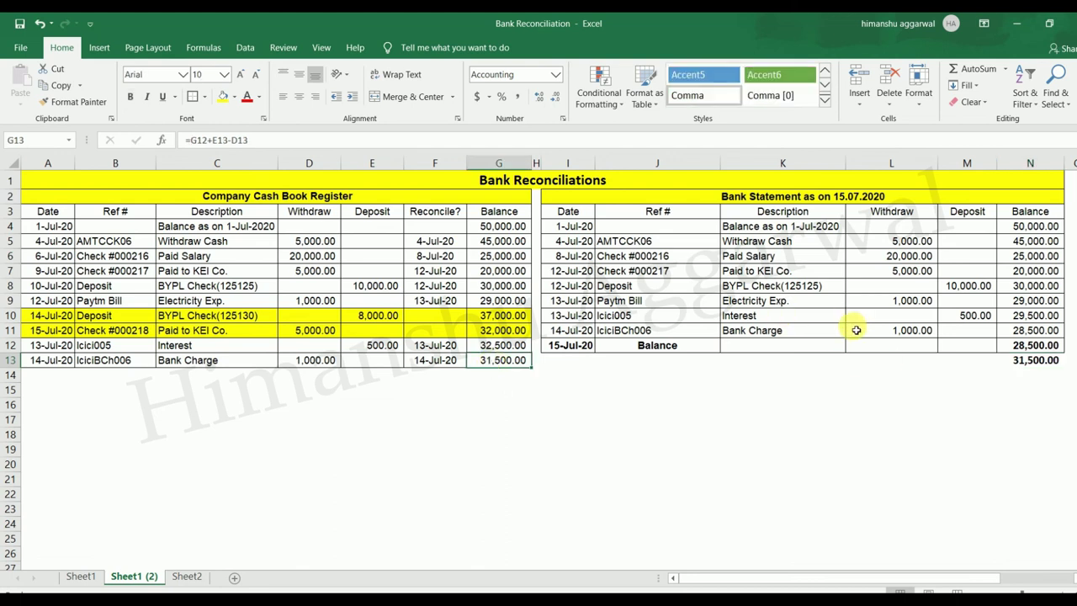